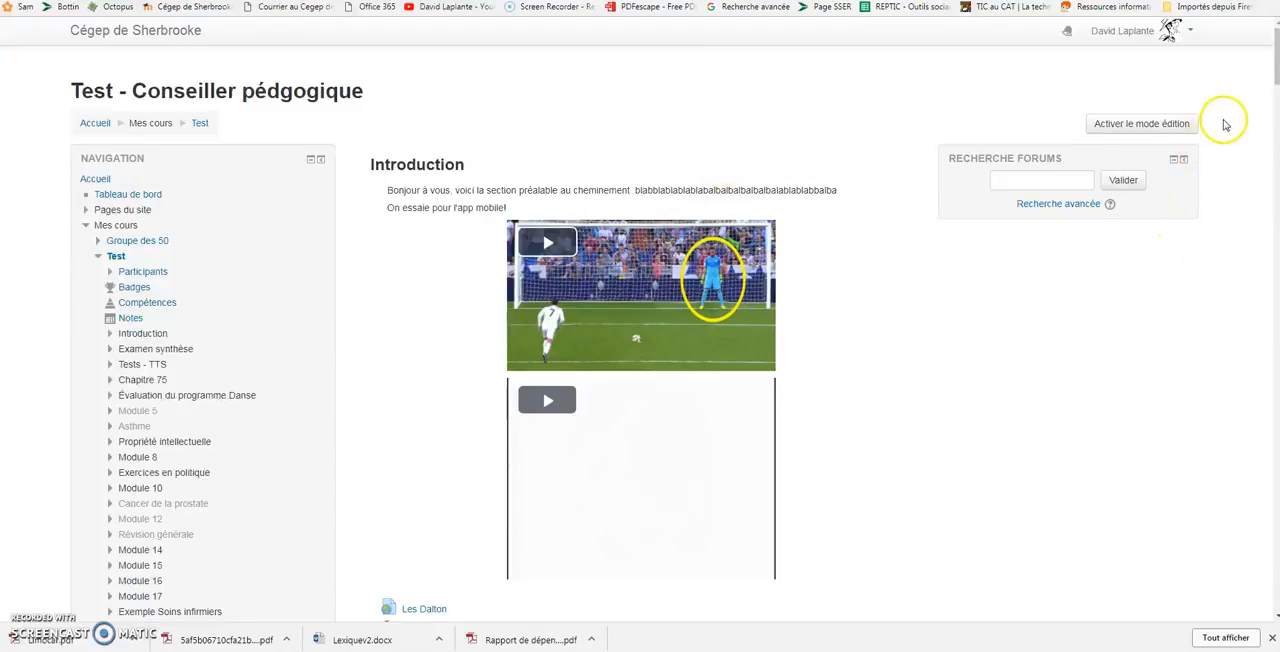
# Turn on course editing and add a BigBlueButtonBN activity to the Introduction section.
pyautogui.click(1124, 124)
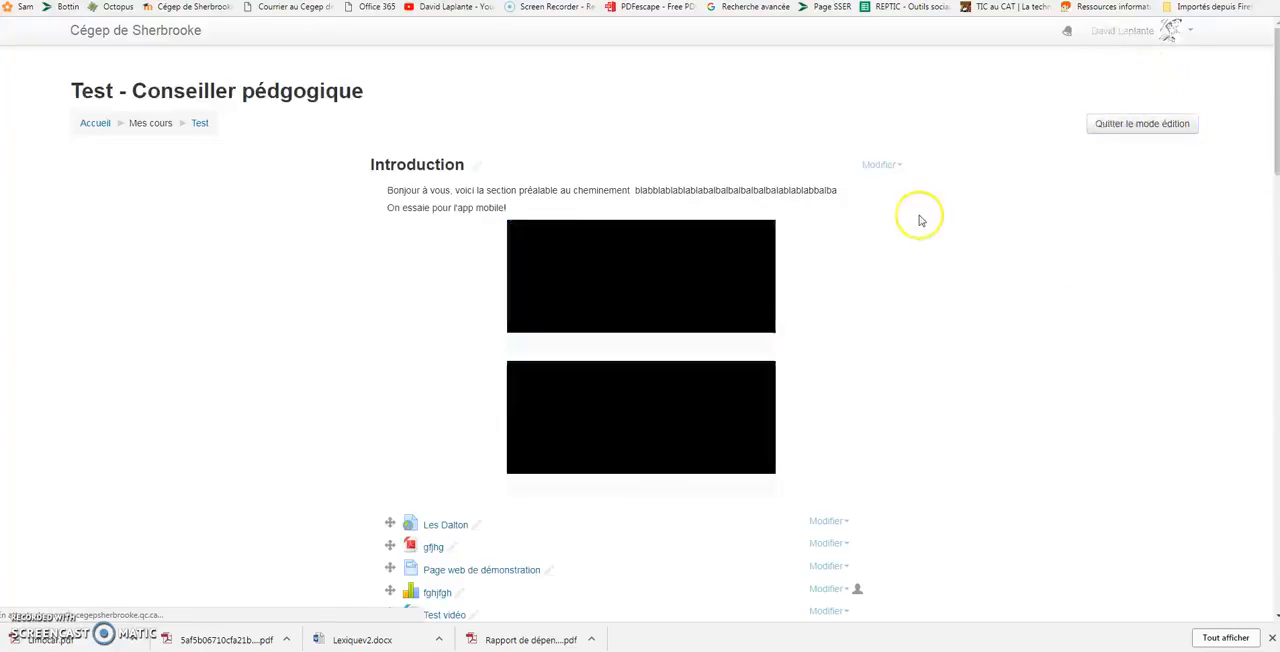
pyautogui.scroll(-3, 823, 229)
pyautogui.scroll(-8, 825, 232)
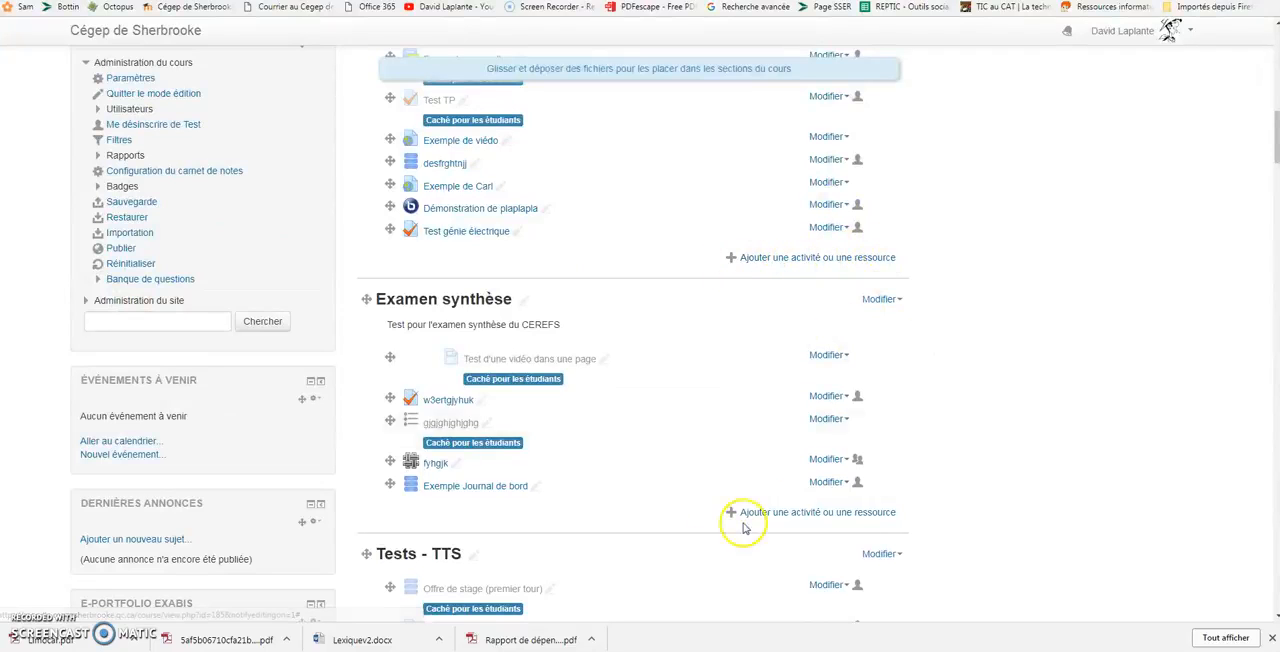
pyautogui.click(785, 258)
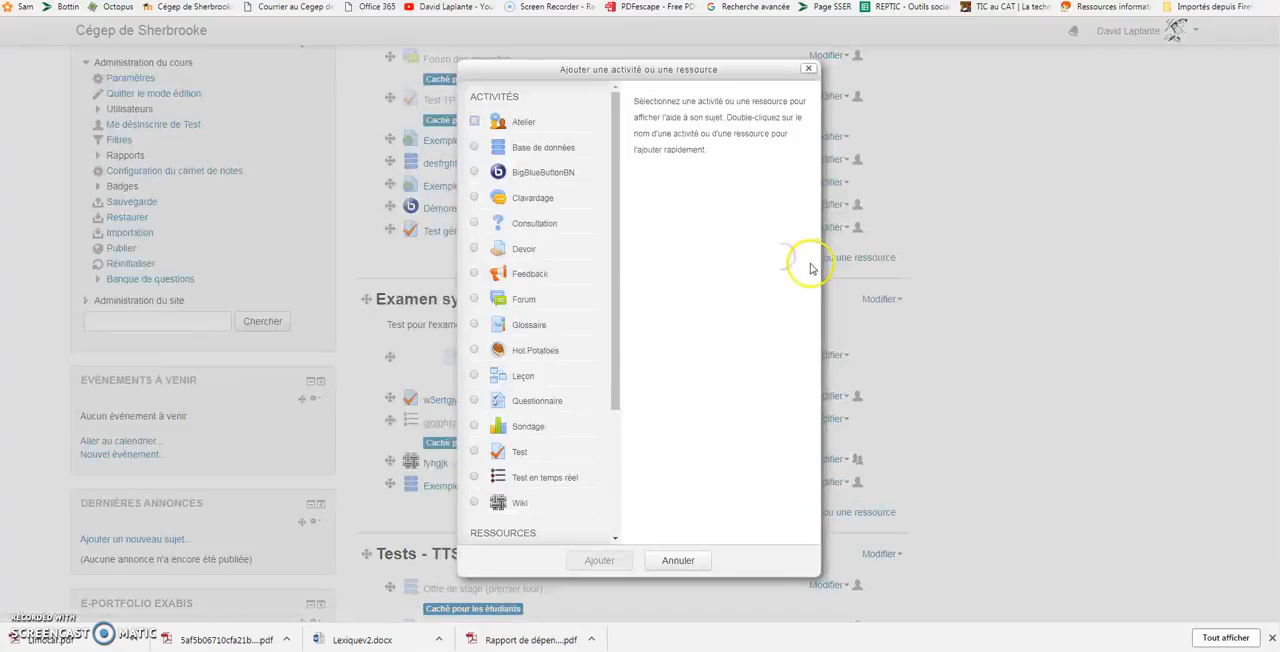
pyautogui.click(531, 174)
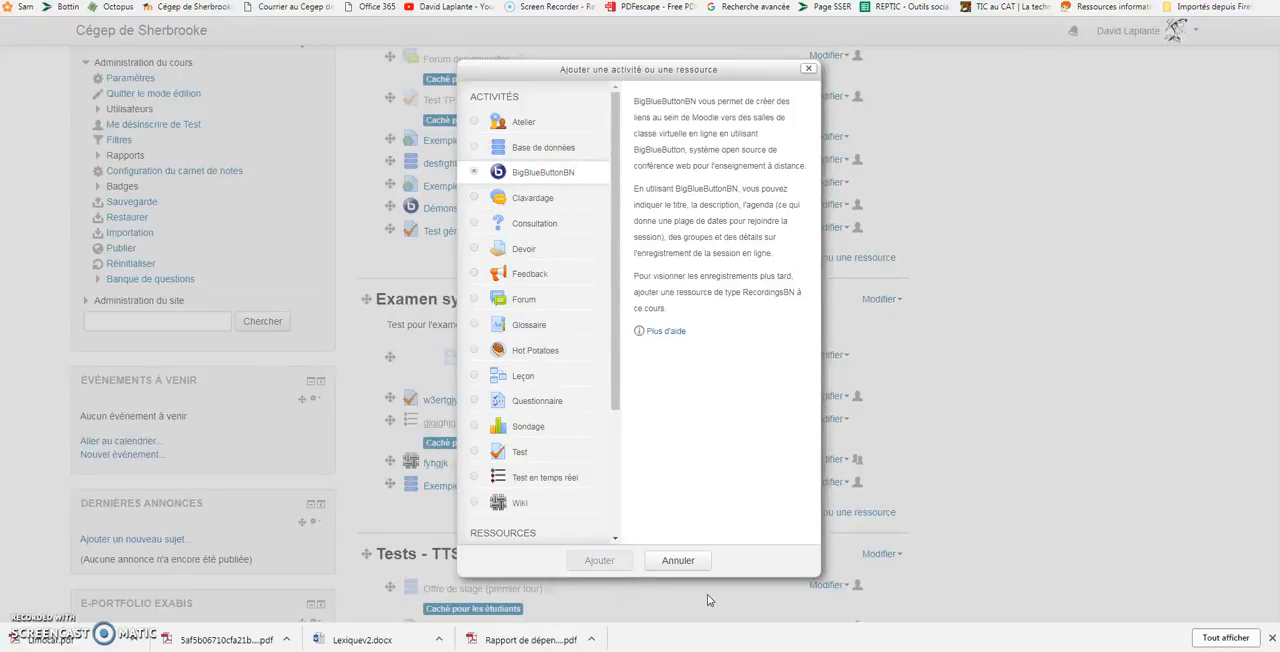
pyautogui.click(616, 567)
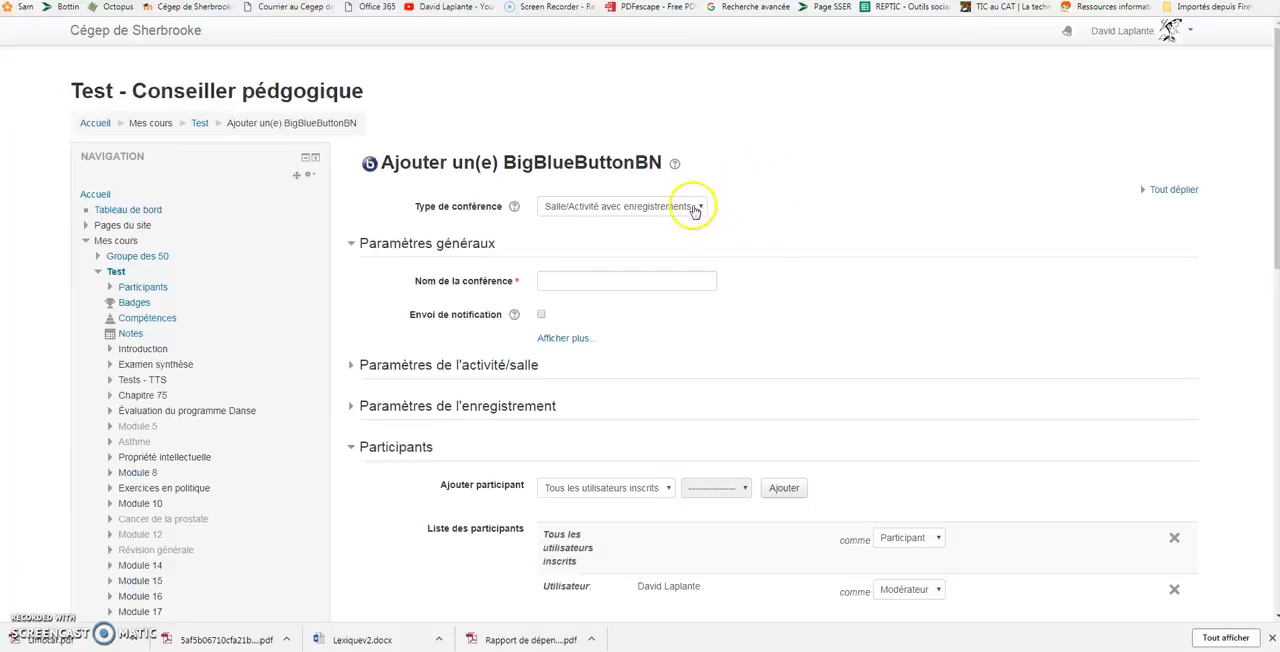
# Keep the conference type as "Salle/Activité avec enregistrements" and name the conference "dxsfcg vhbjnbgfc".
pyautogui.click(641, 207)
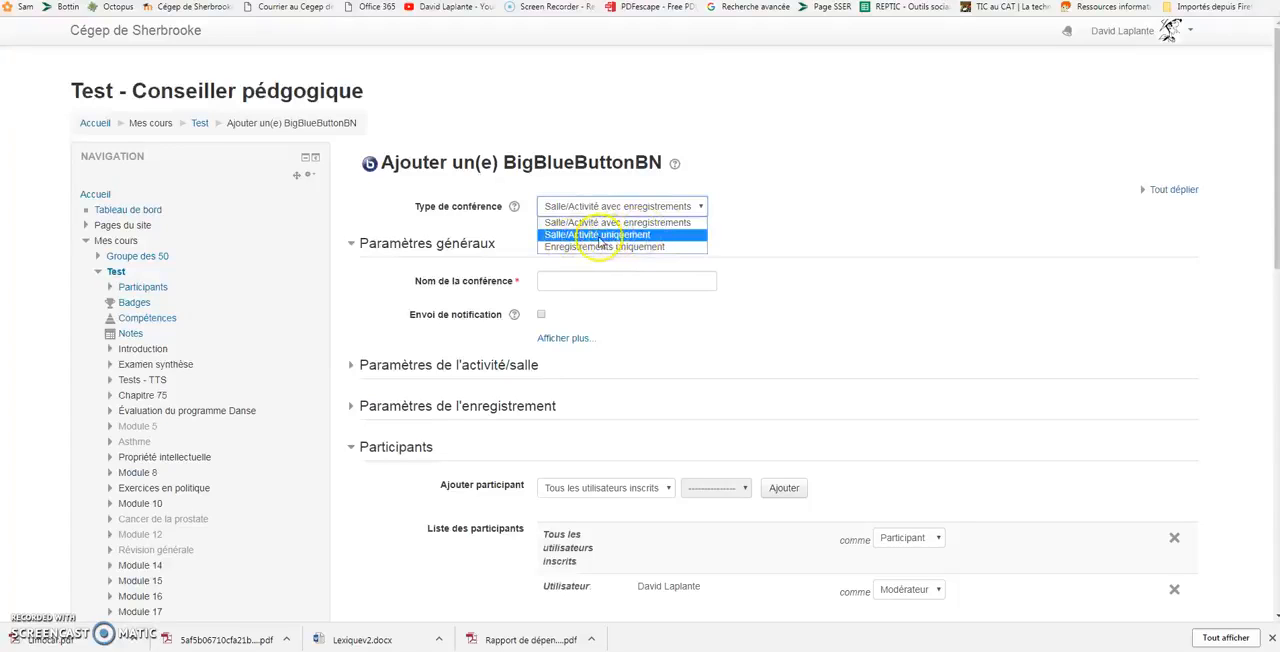
pyautogui.click(763, 243)
pyautogui.click(639, 281)
pyautogui.write('dxsfcg vhbjnbgfc')
pyautogui.click(823, 319)
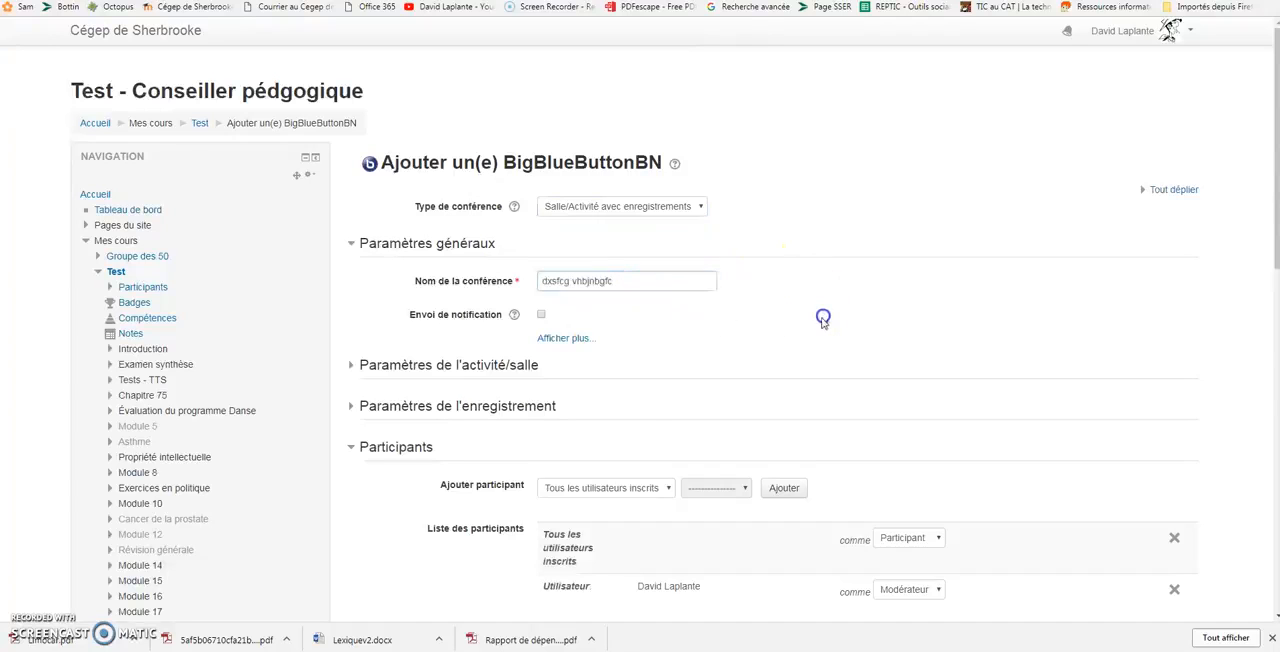
# Read the help for "Envoi de notification" and reveal the additional general settings with the description editor.
pyautogui.scroll(-3, 760, 315)
pyautogui.scroll(1, 551, 126)
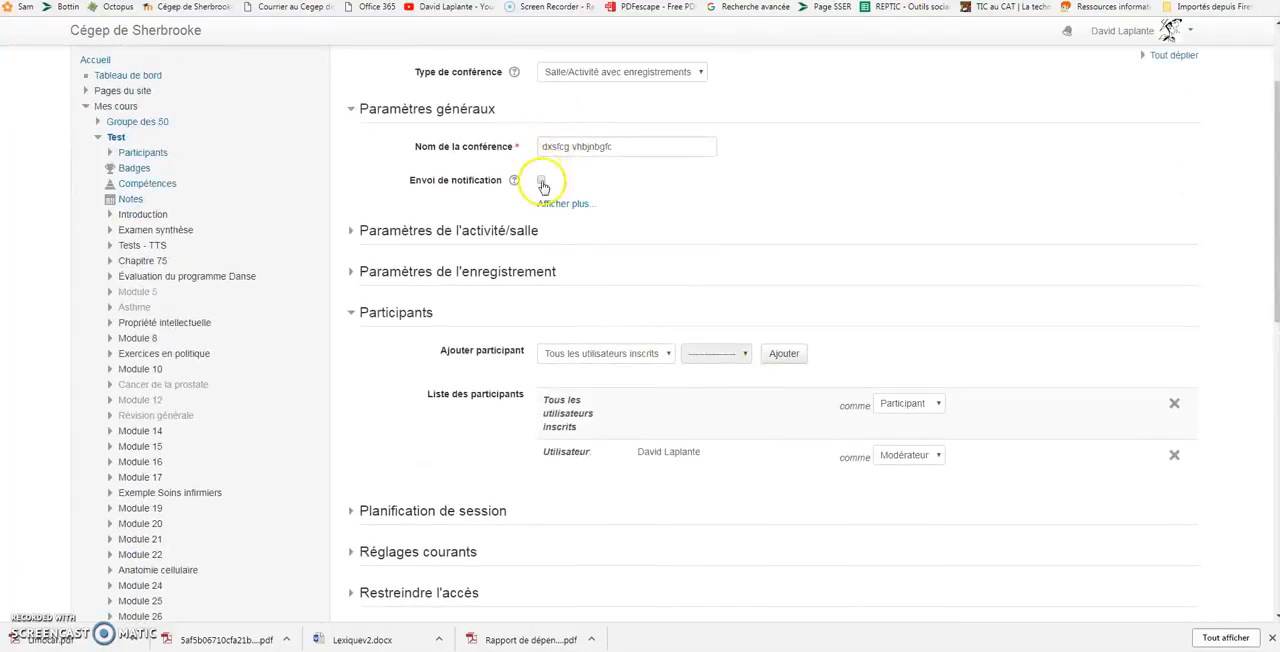
pyautogui.click(514, 181)
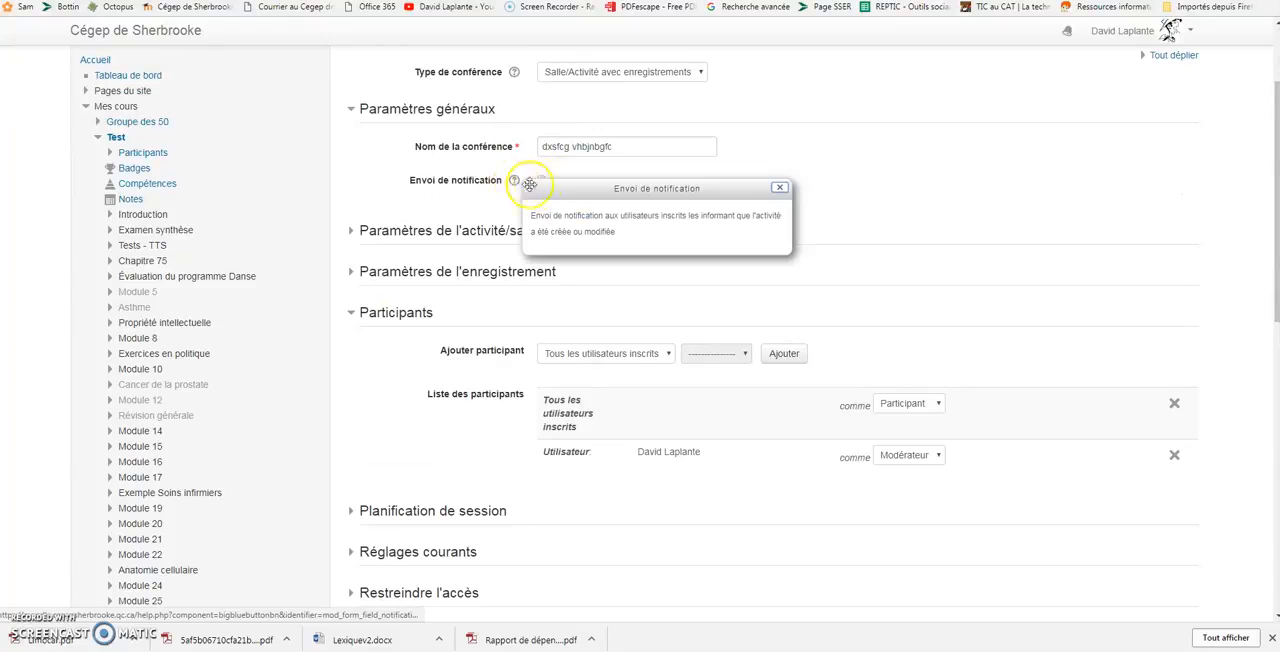
pyautogui.click(786, 190)
pyautogui.click(568, 205)
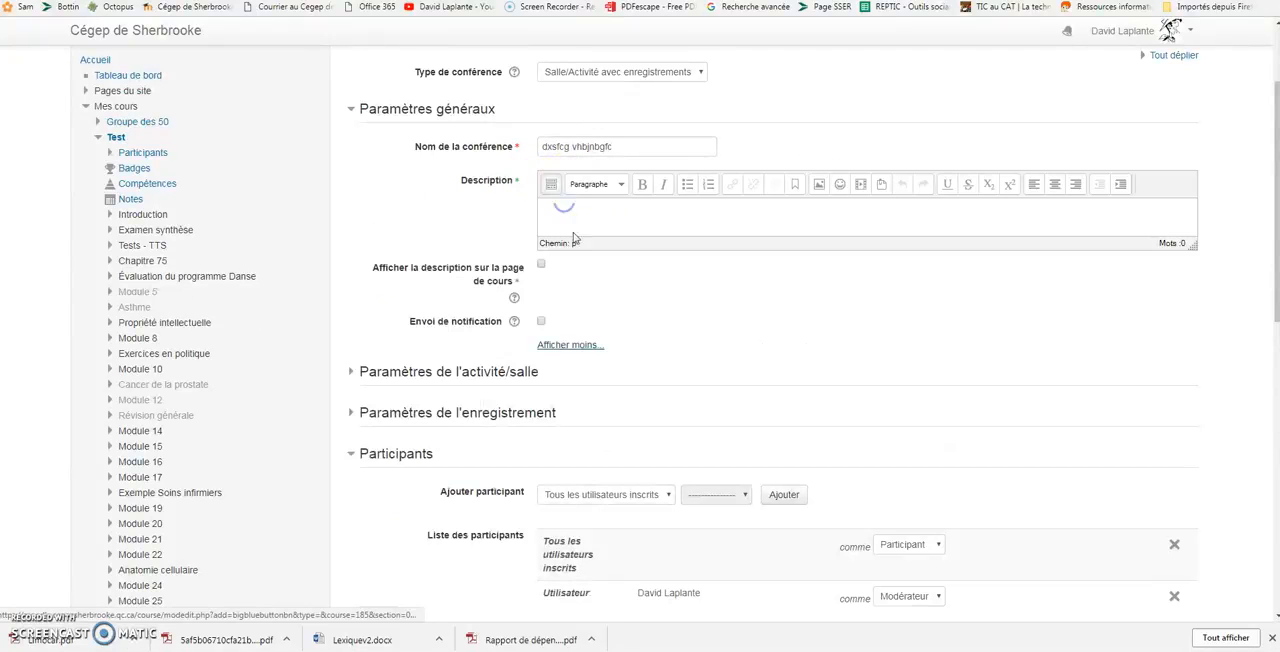
pyautogui.click(581, 218)
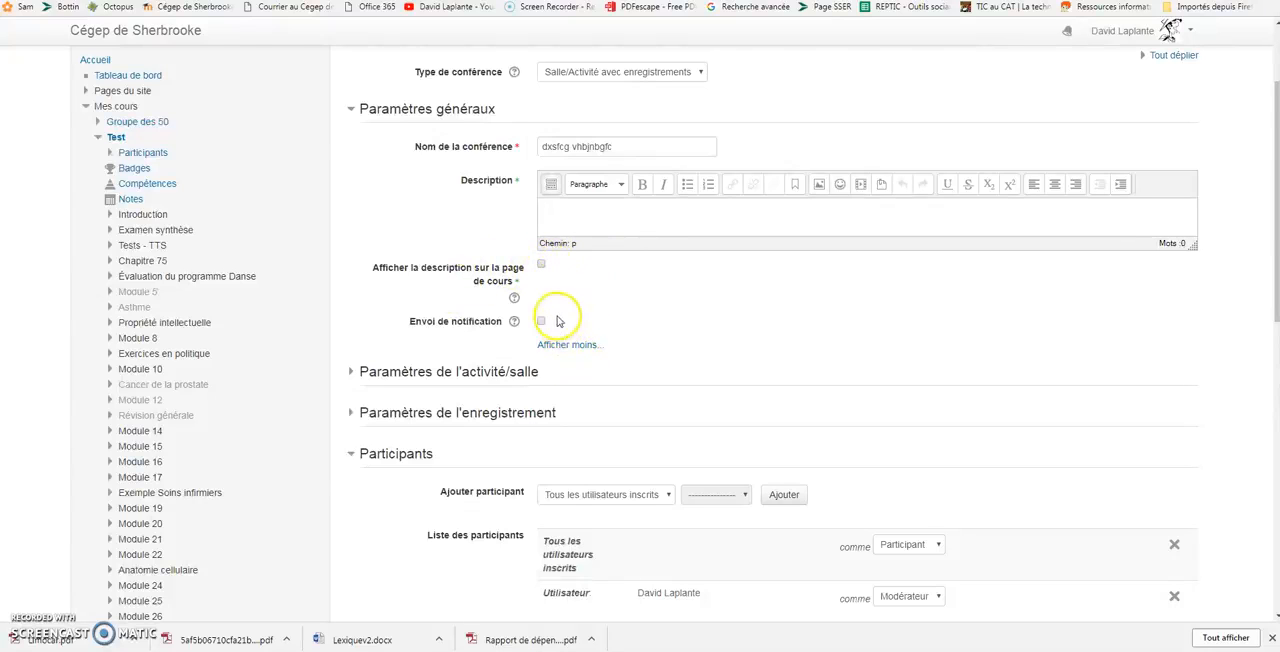
# Expand the activity/room settings and the recording settings to examine their options.
pyautogui.click(355, 371)
pyautogui.scroll(-1, 470, 370)
pyautogui.click(640, 302)
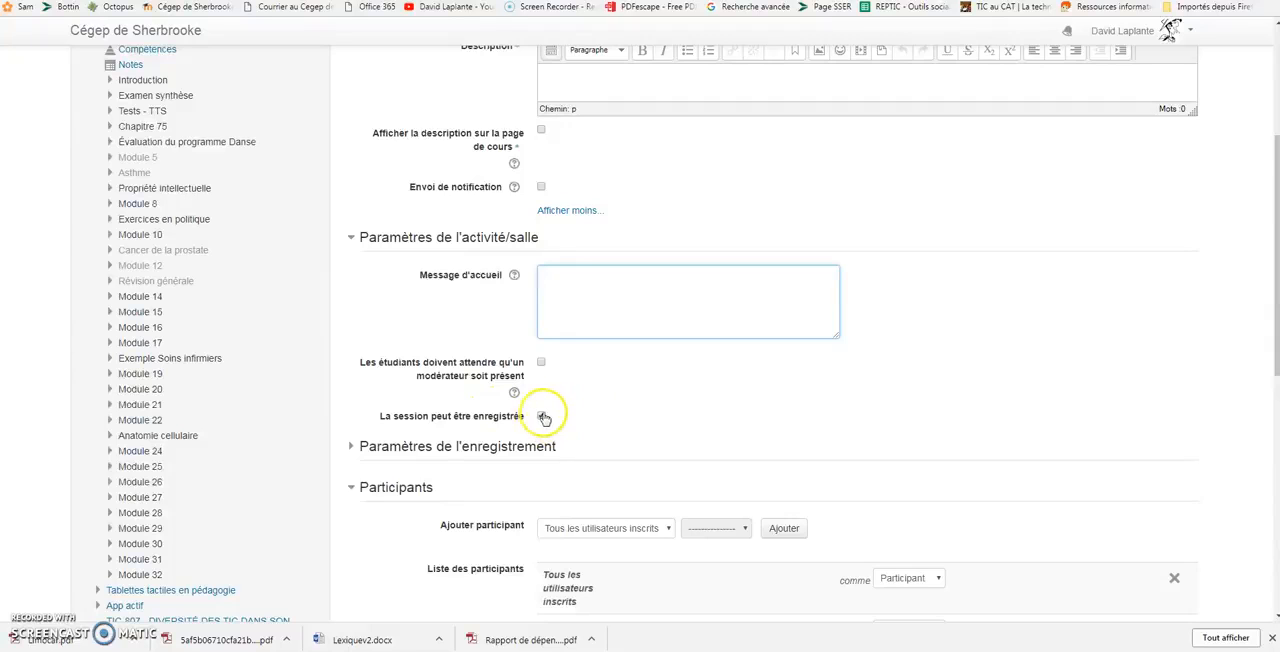
pyautogui.scroll(-1, 562, 428)
pyautogui.click(486, 381)
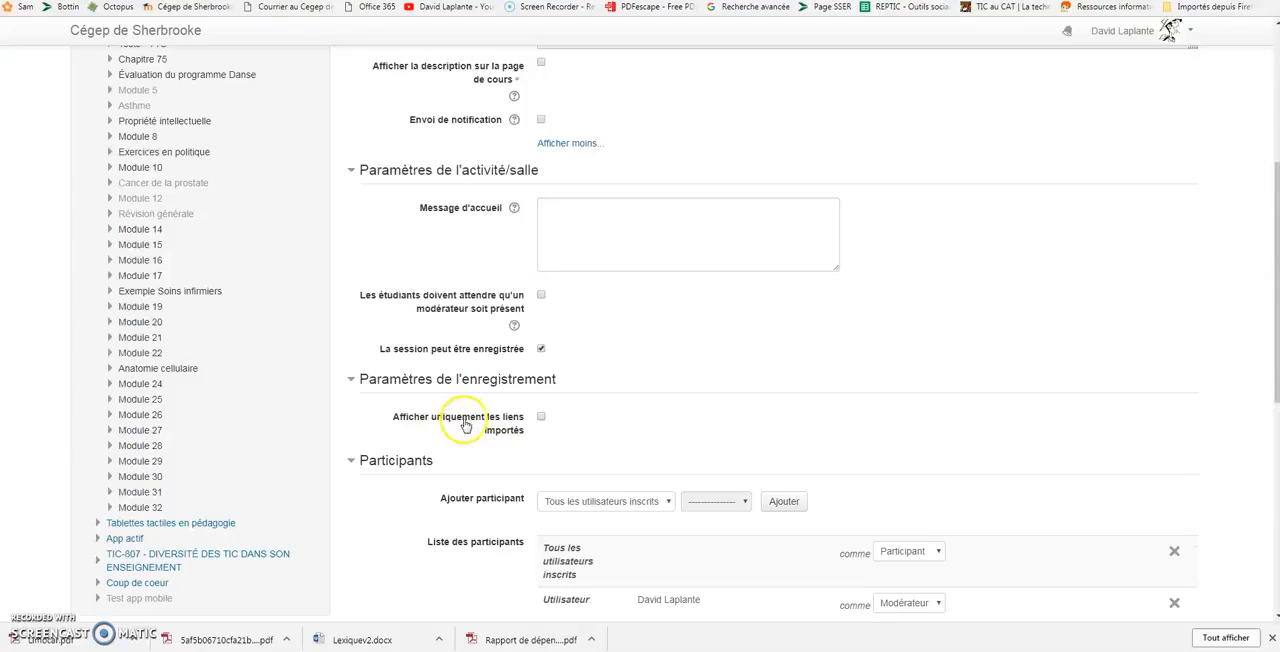
pyautogui.scroll(-2, 565, 418)
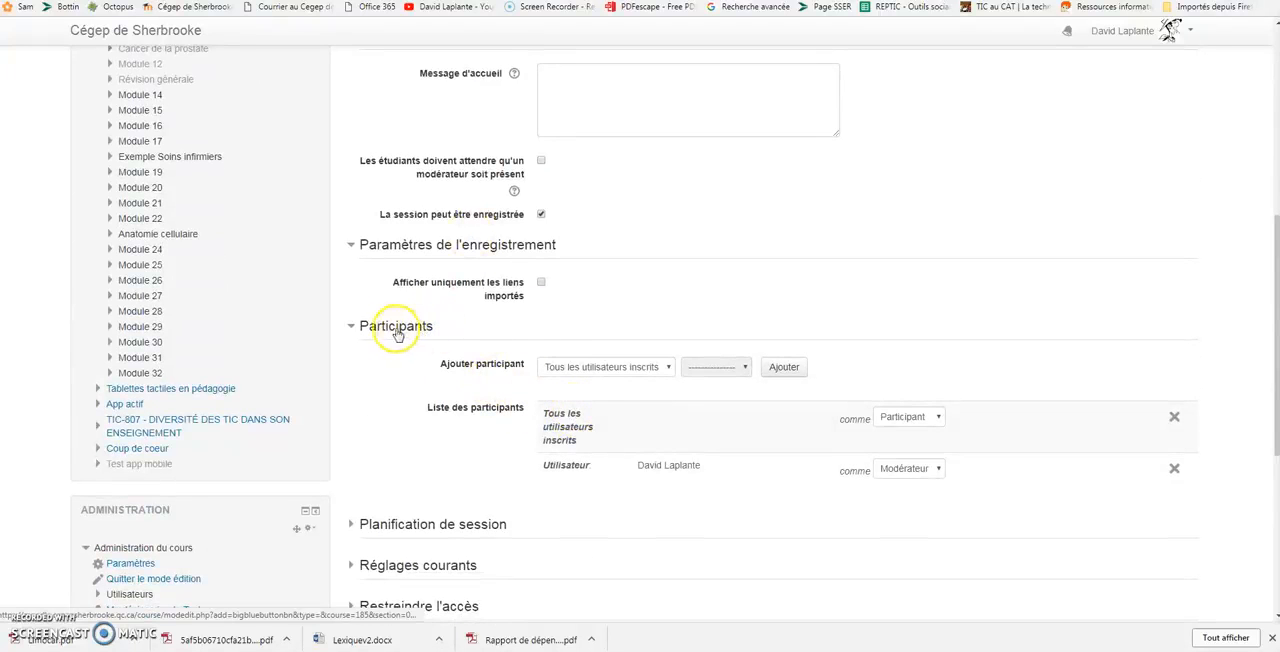
pyautogui.click(666, 369)
pyautogui.click(562, 395)
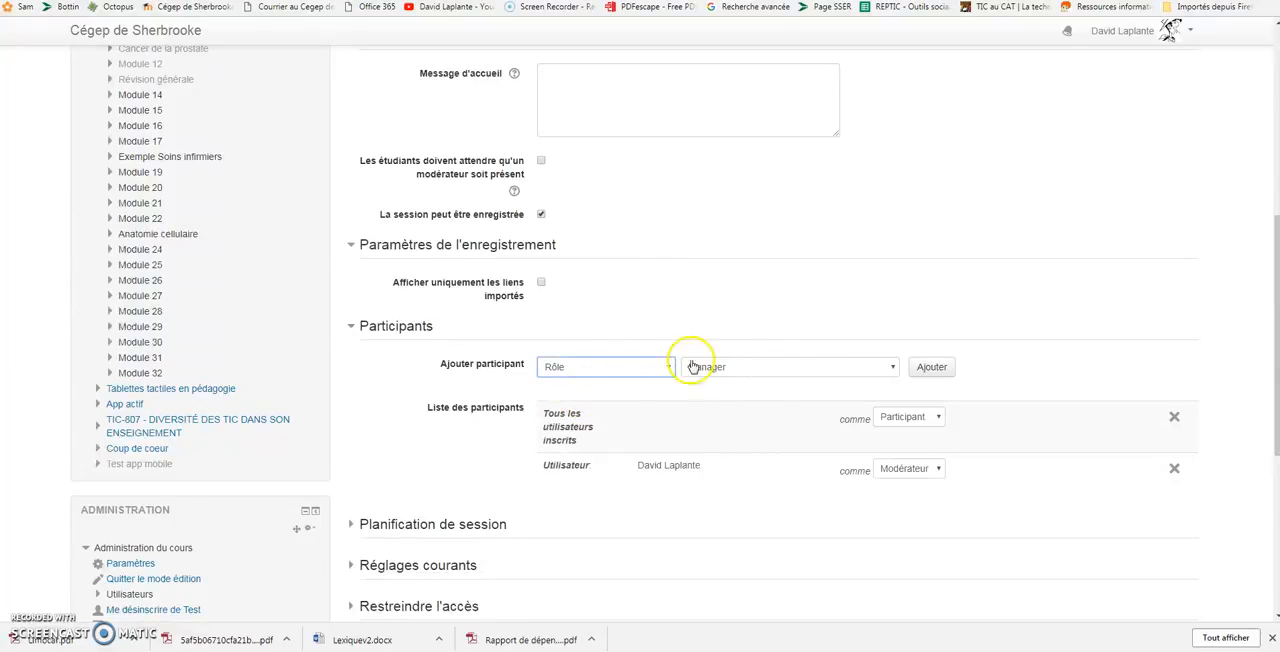
pyautogui.click(780, 369)
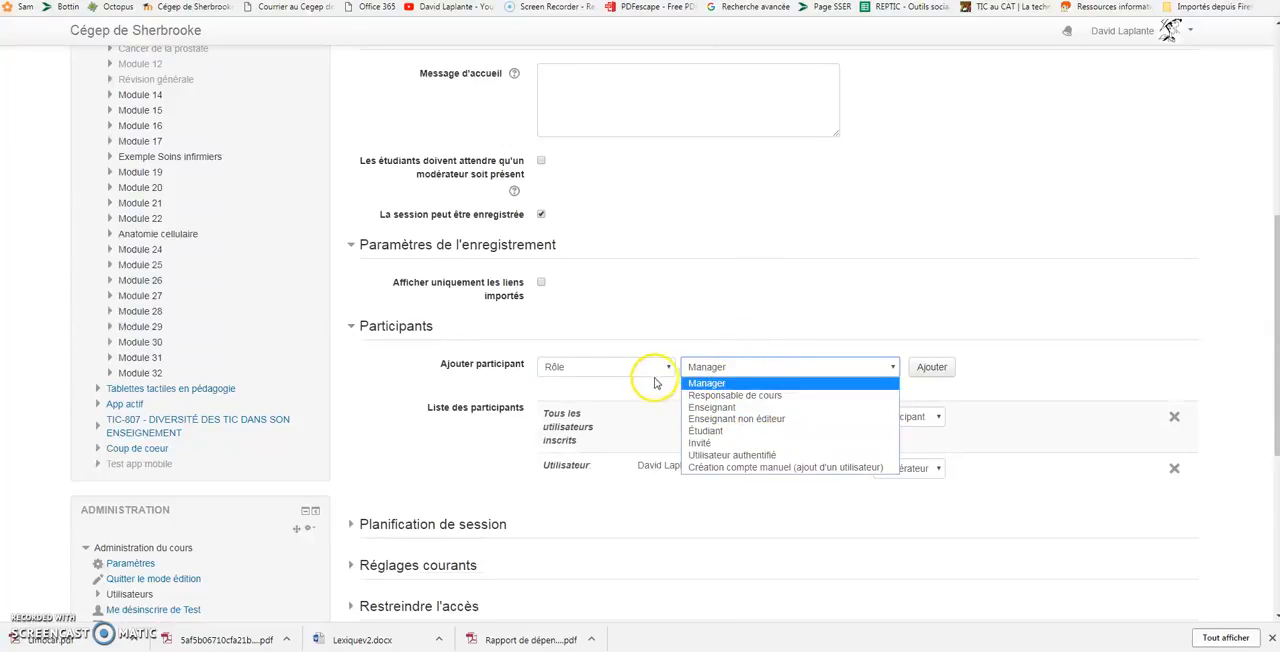
pyautogui.click(731, 408)
pyautogui.click(668, 367)
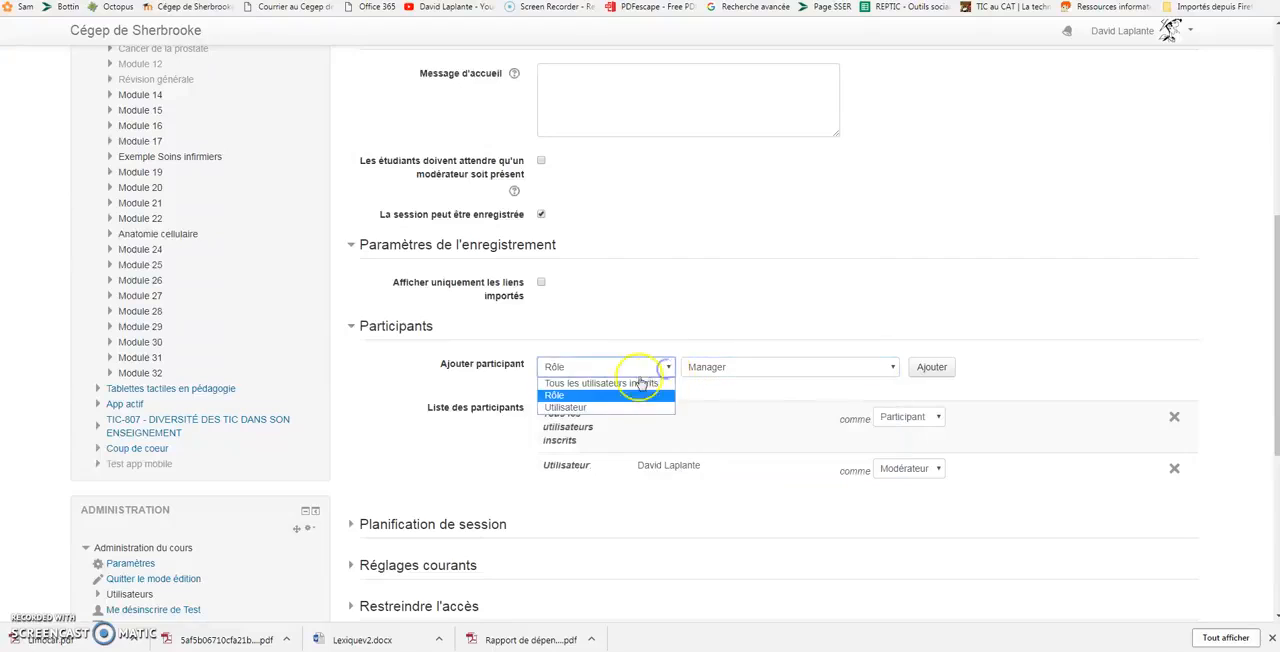
pyautogui.click(600, 381)
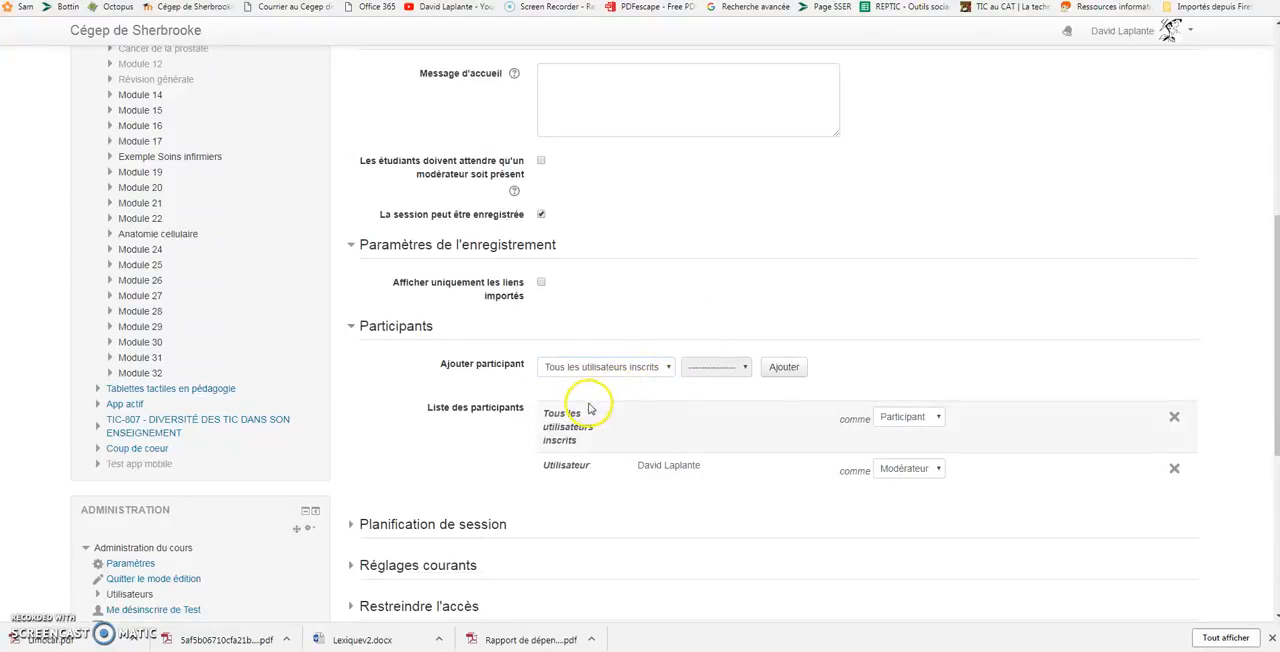
# Add the second selectable user as an individual participant, and reset the participant selector to "Tous les utilisateurs inscrits".
pyautogui.click(634, 367)
pyautogui.click(567, 408)
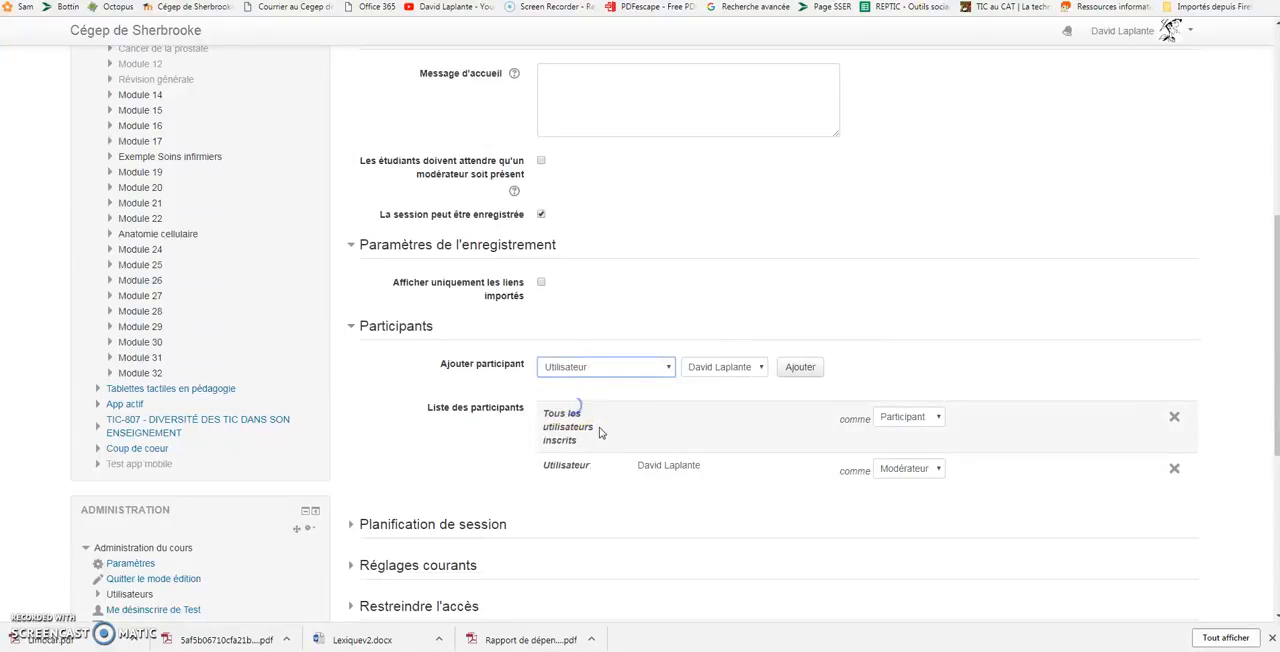
pyautogui.click(703, 378)
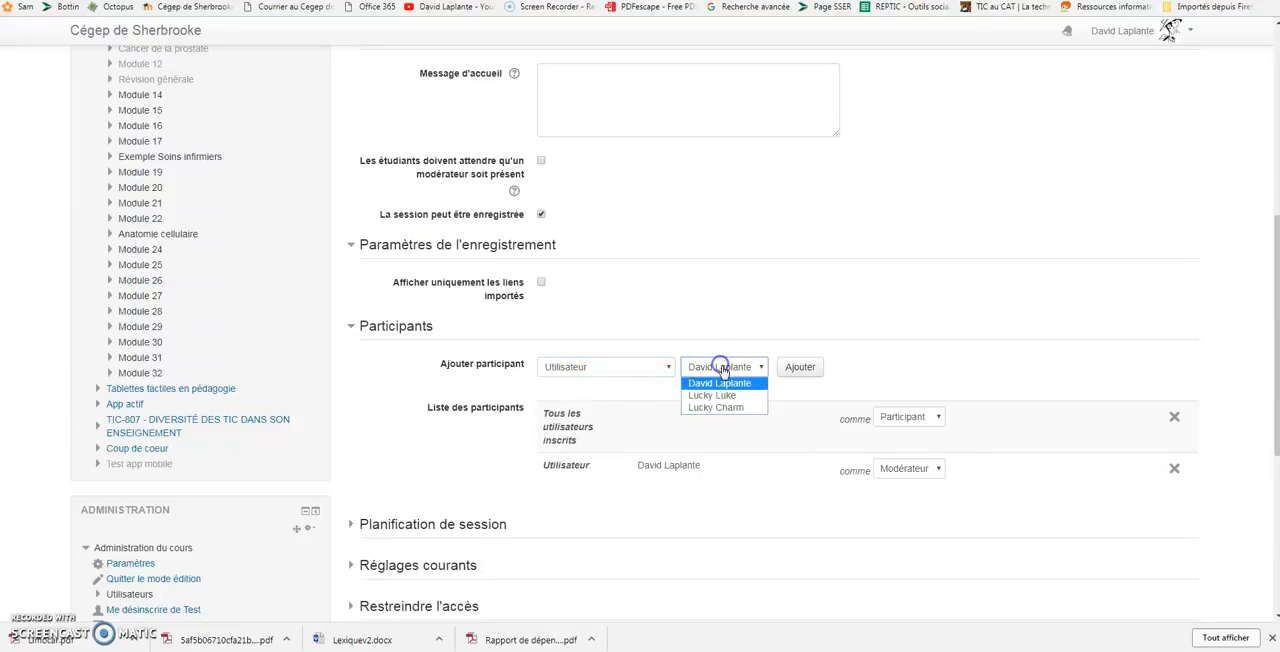
pyautogui.click(718, 398)
pyautogui.click(975, 358)
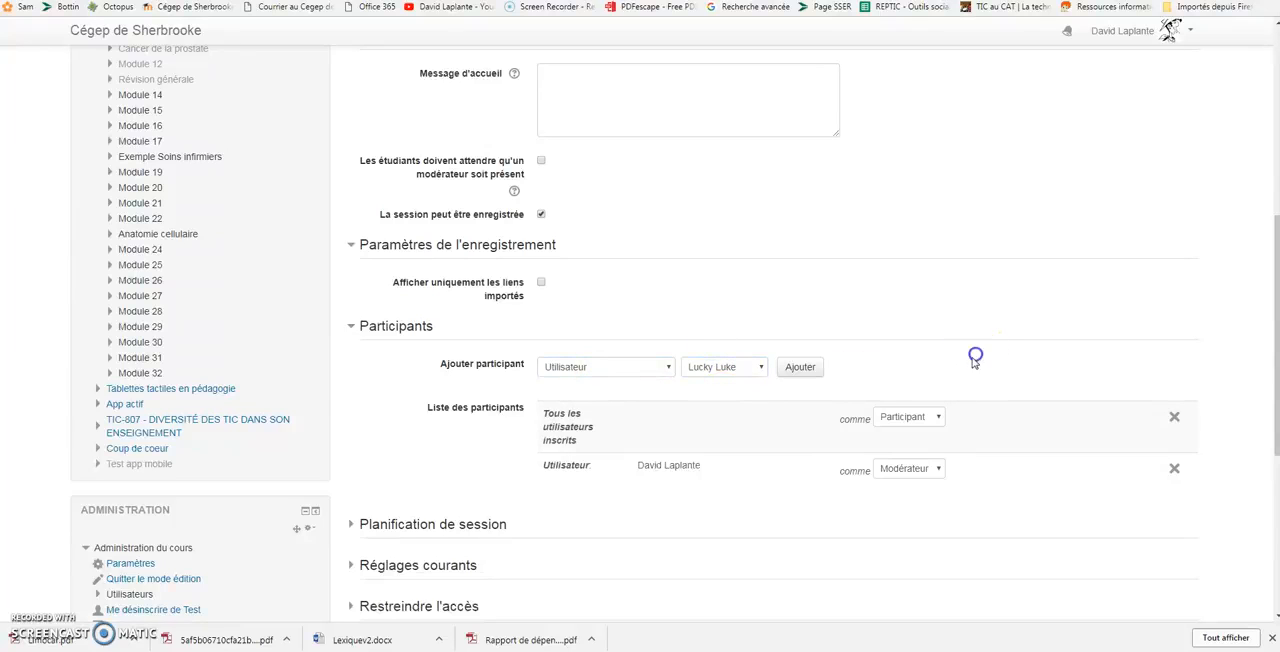
pyautogui.click(799, 374)
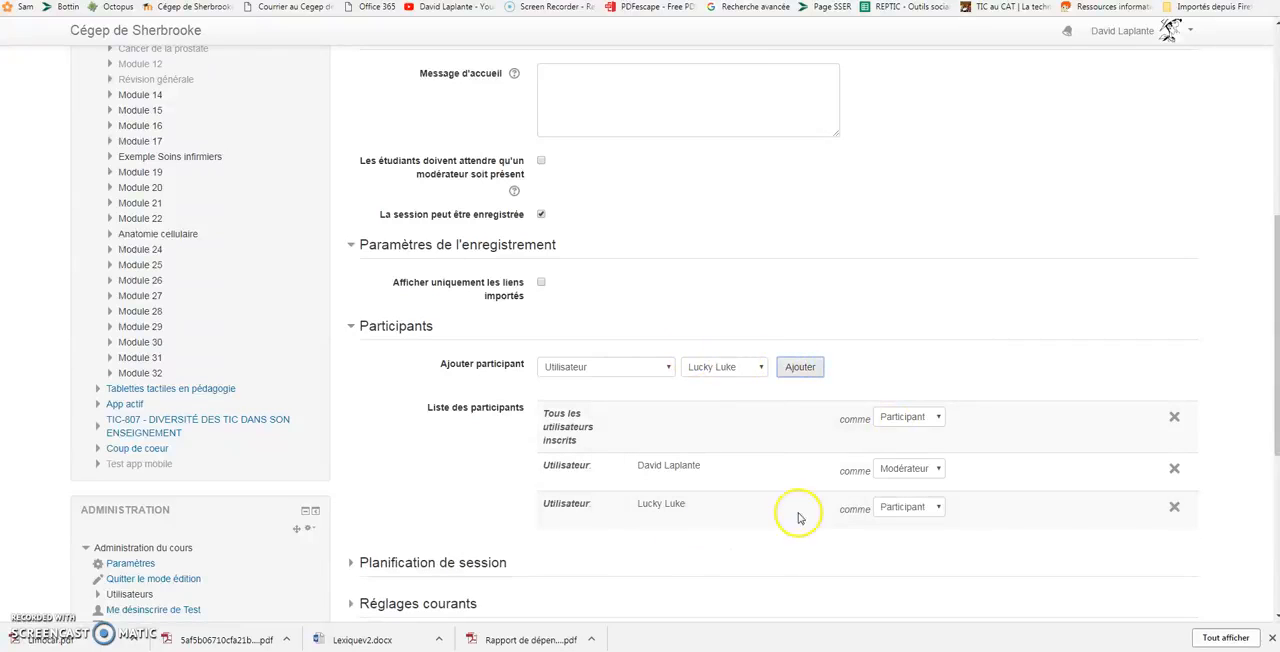
pyautogui.click(652, 367)
pyautogui.click(590, 381)
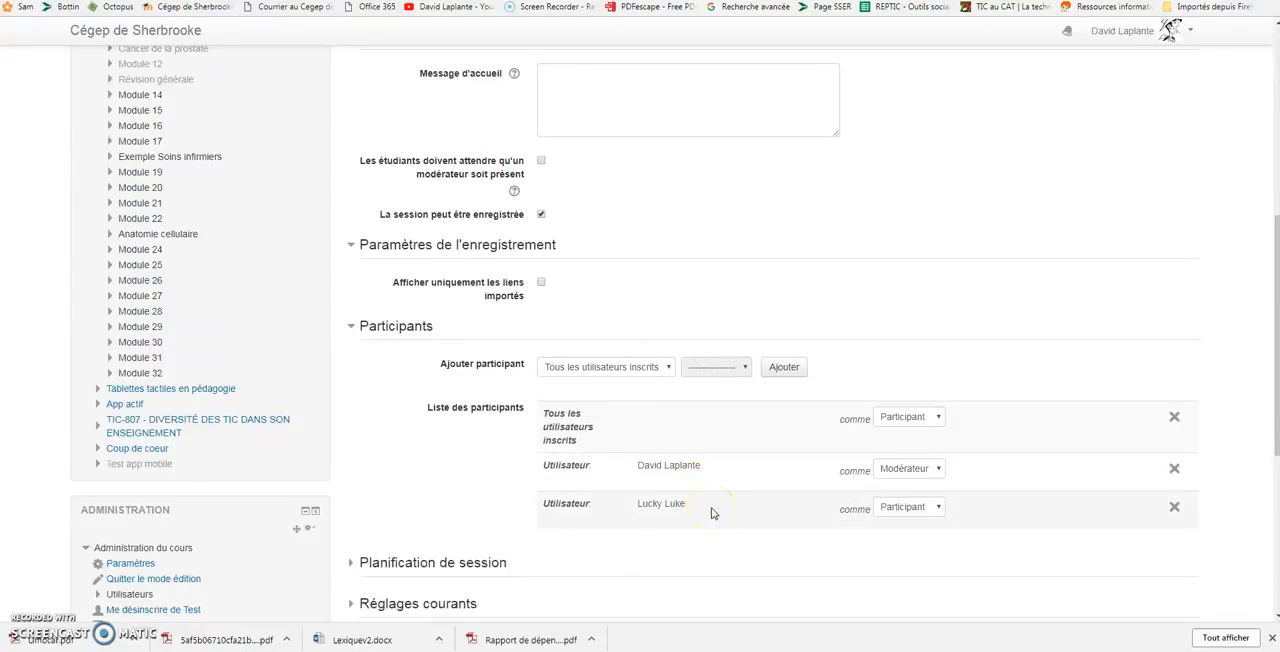
# Try activating the "Accès clos" date in the session scheduling settings.
pyautogui.scroll(-2, 480, 503)
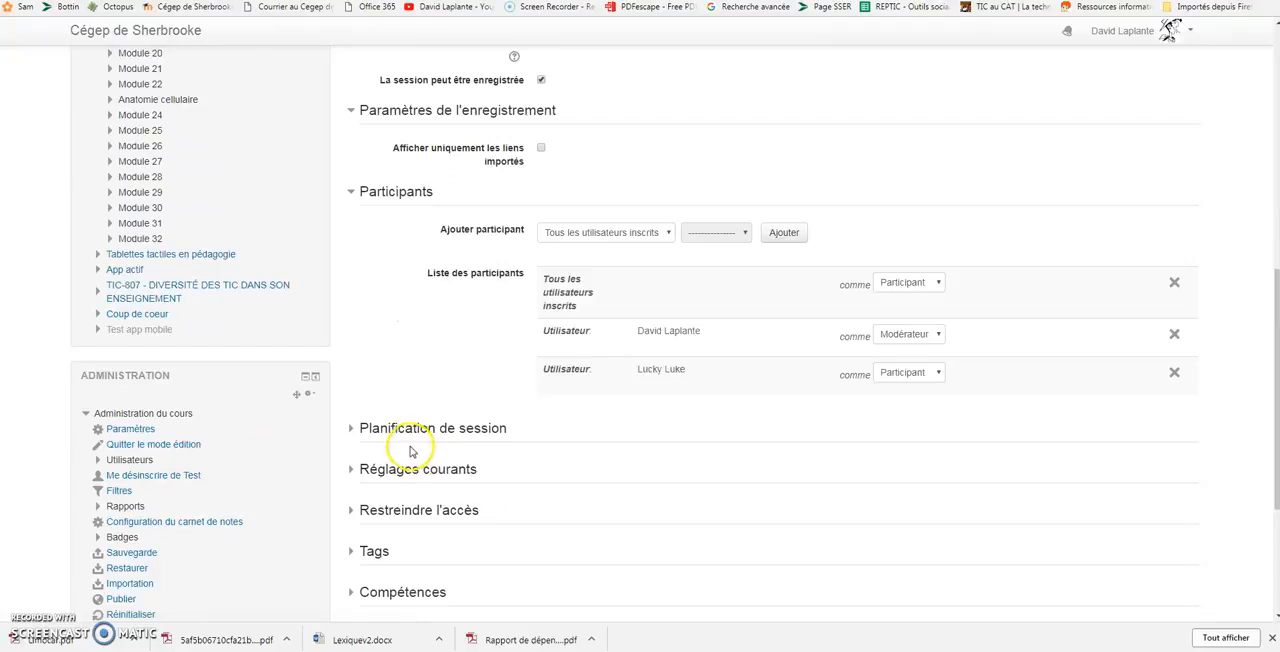
pyautogui.click(405, 434)
pyautogui.scroll(-1, 700, 420)
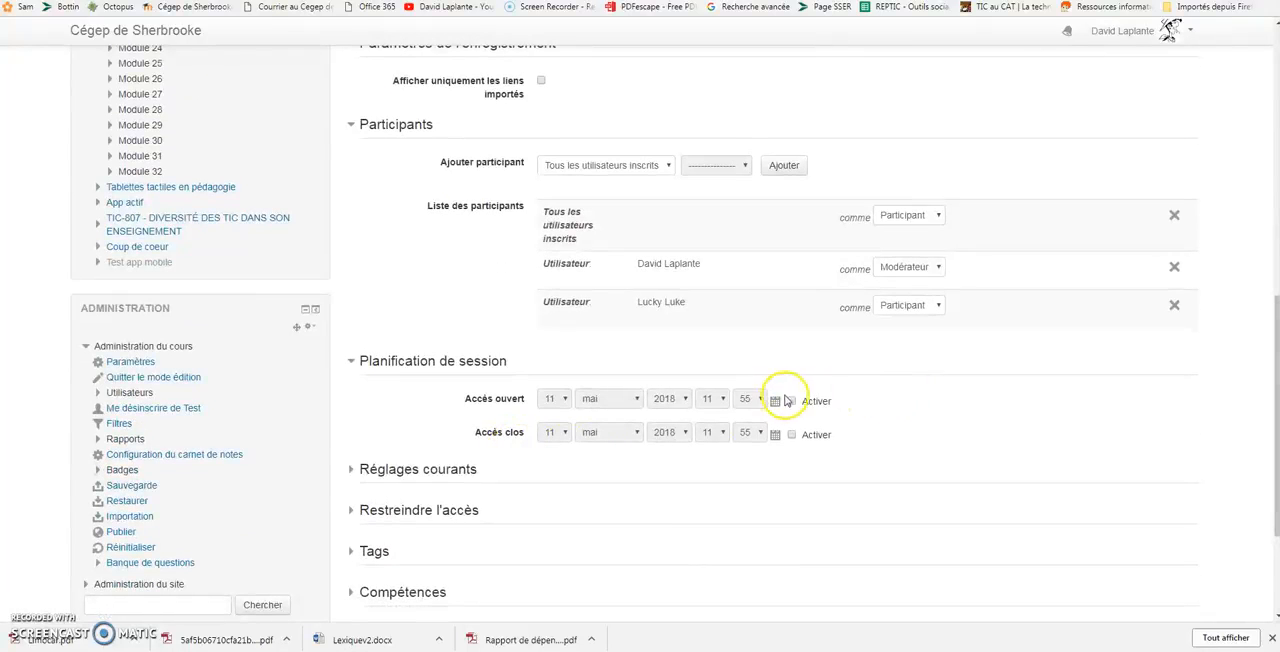
pyautogui.click(791, 435)
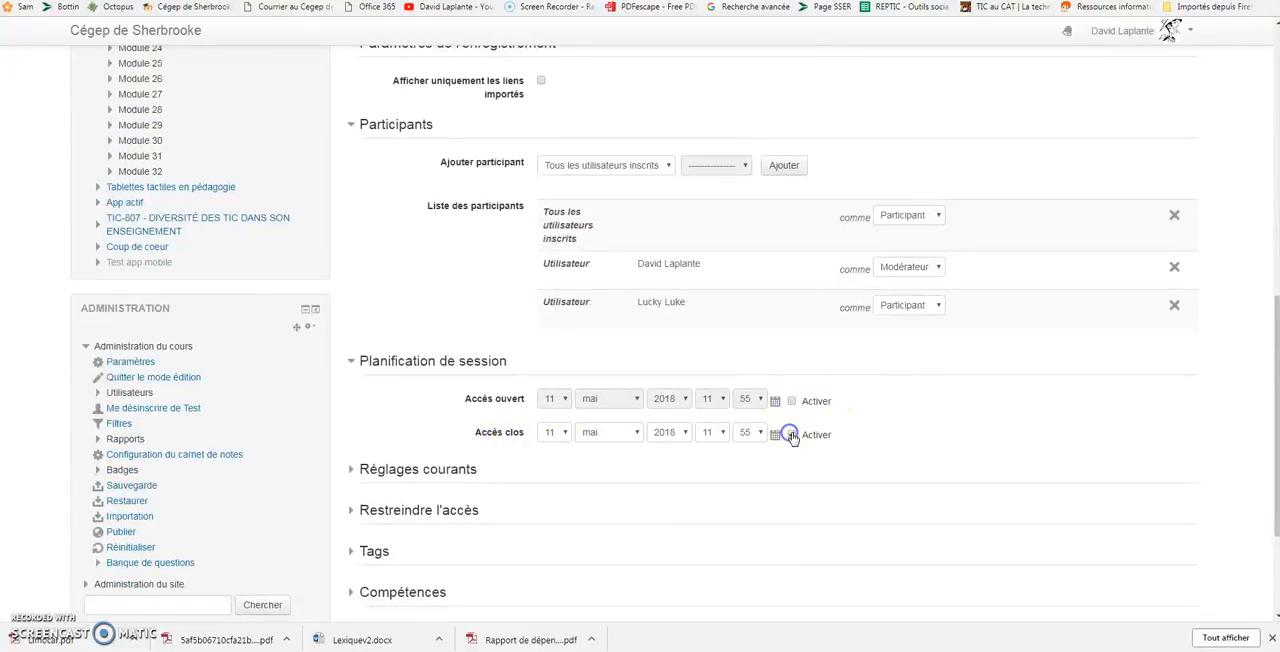
pyautogui.click(791, 436)
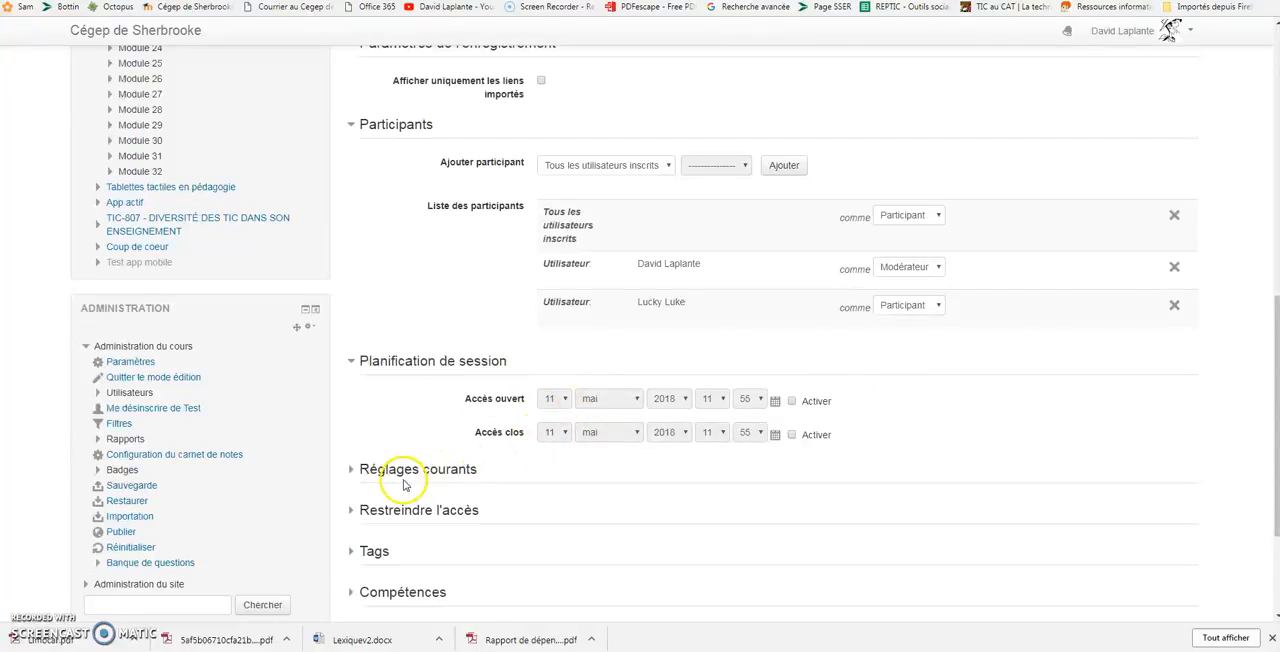
# Review the common settings and access restrictions, and save and display the conference activity.
pyautogui.click(478, 474)
pyautogui.scroll(-1, 500, 510)
pyautogui.scroll(-1, 502, 490)
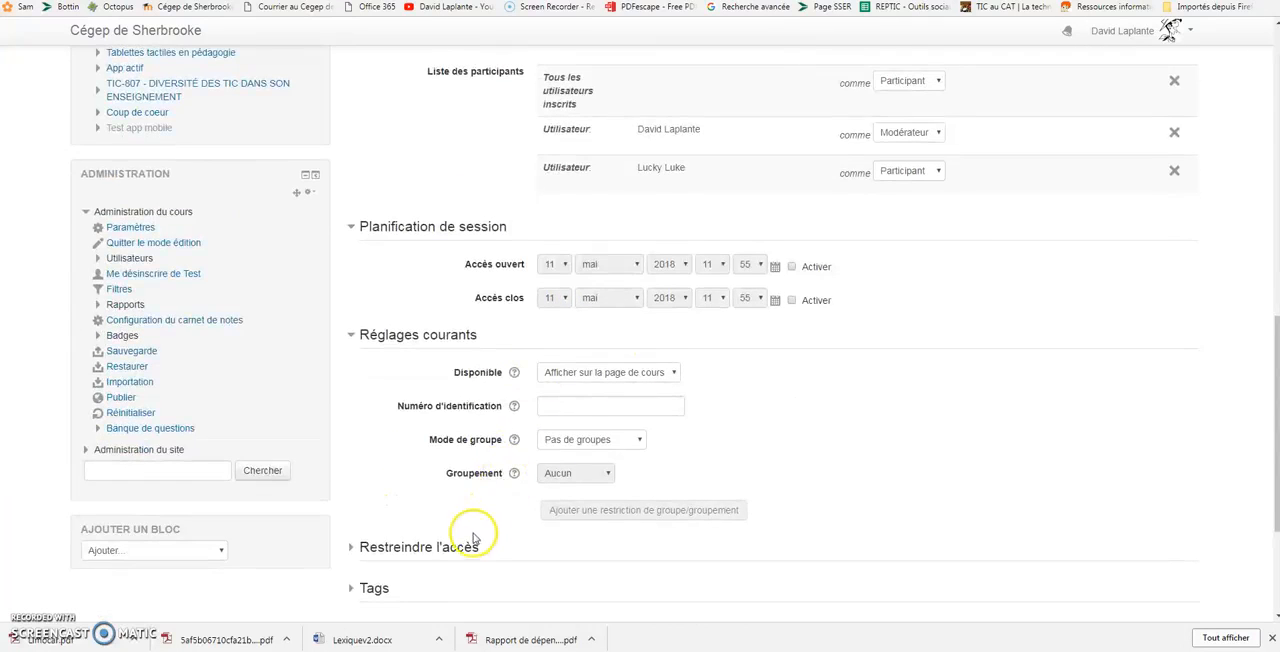
pyautogui.scroll(-1, 486, 486)
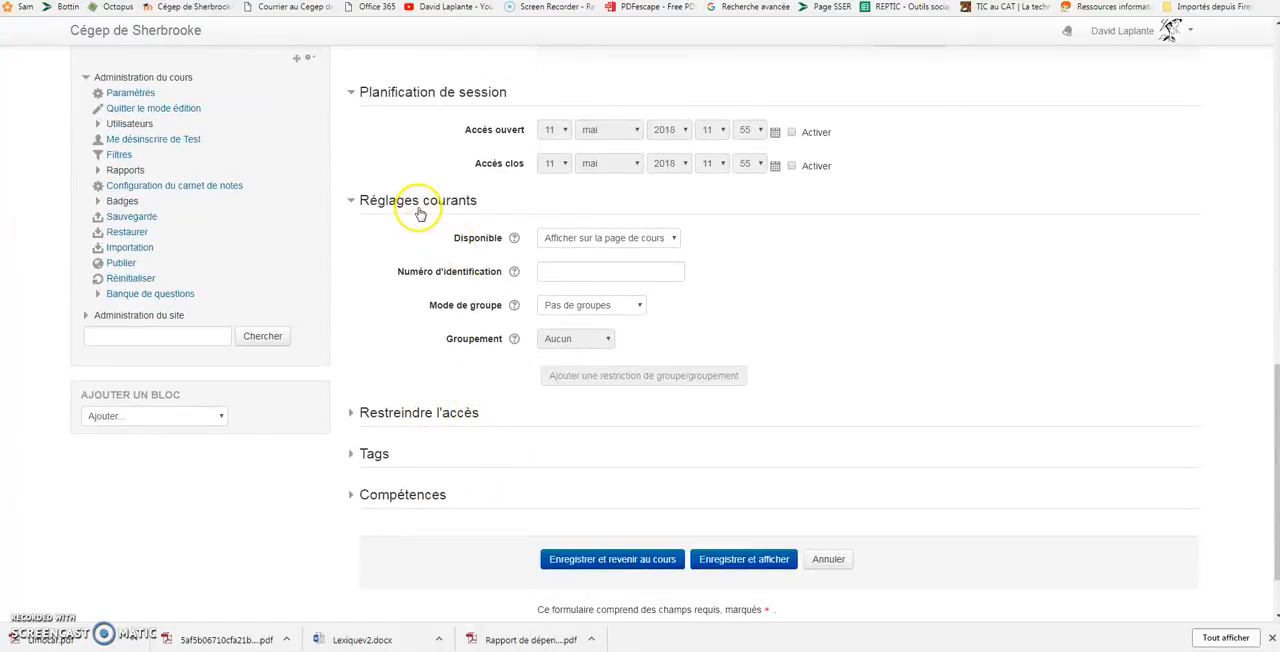
pyautogui.click(425, 414)
pyautogui.click(425, 414)
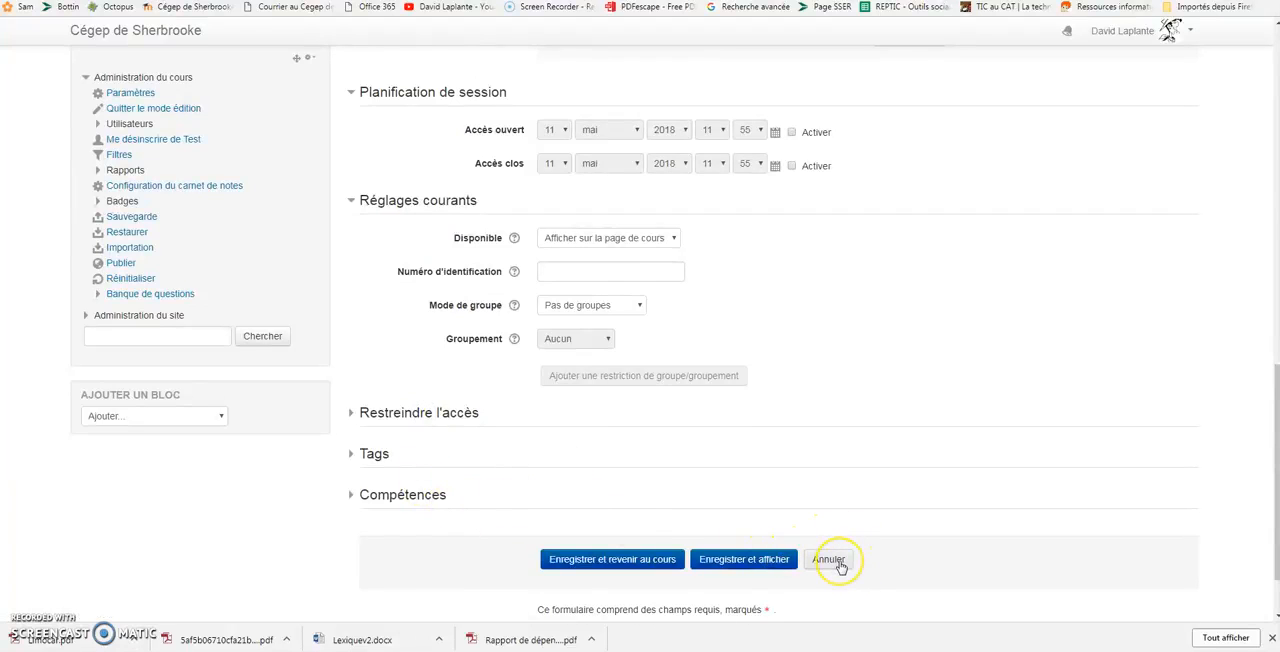
pyautogui.click(743, 563)
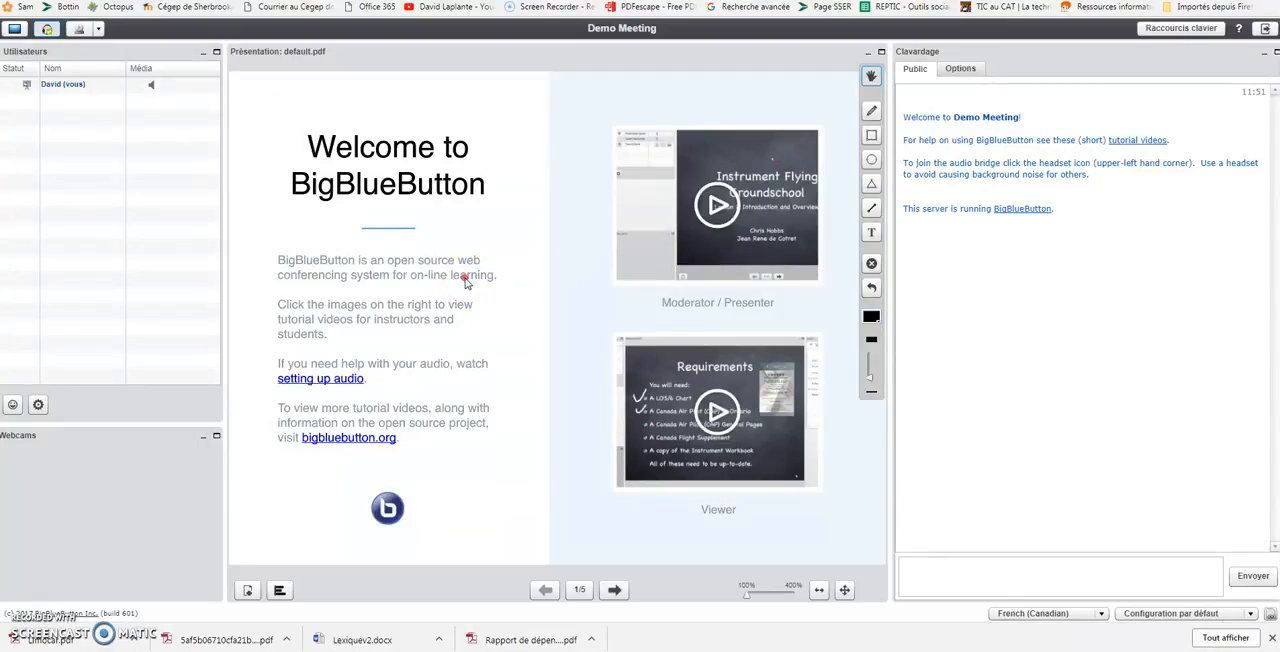
# Draw a freehand smiley face with eyes, nose and mouth on the blank second slide of the BigBlueButton presentation.
pyautogui.click(614, 590)
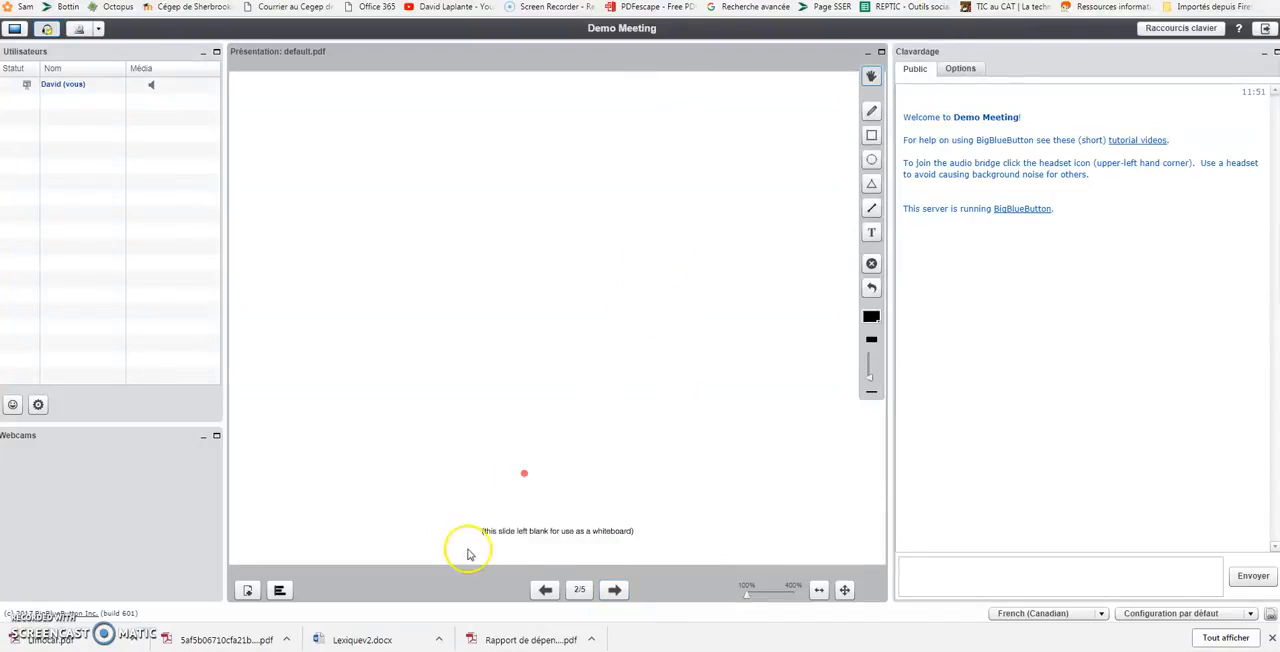
pyautogui.click(870, 111)
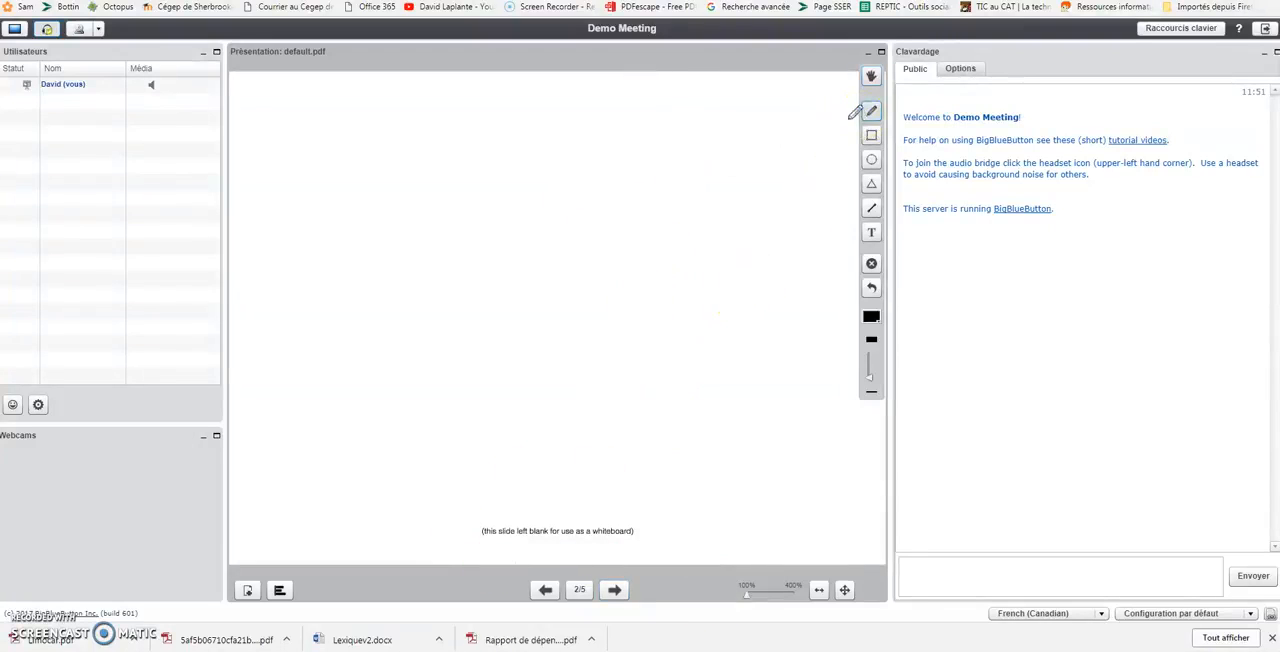
pyautogui.moveTo(473, 197); pyautogui.dragTo(523, 204)
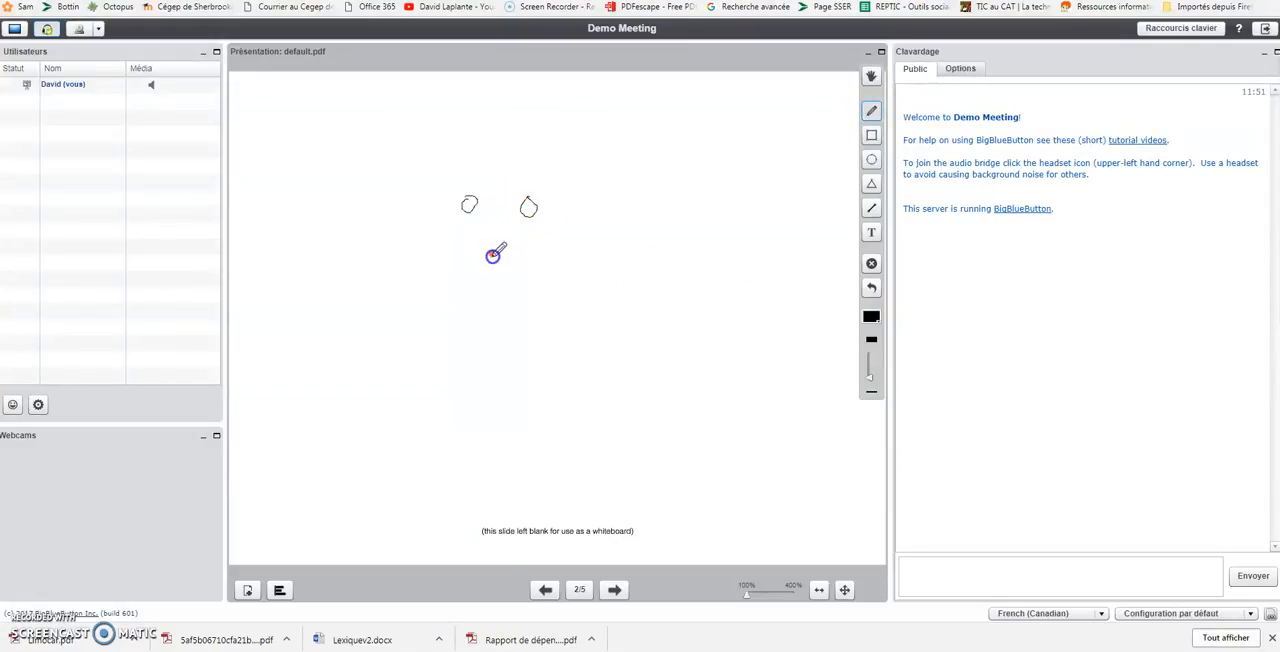
pyautogui.moveTo(537, 269); pyautogui.dragTo(538, 256)
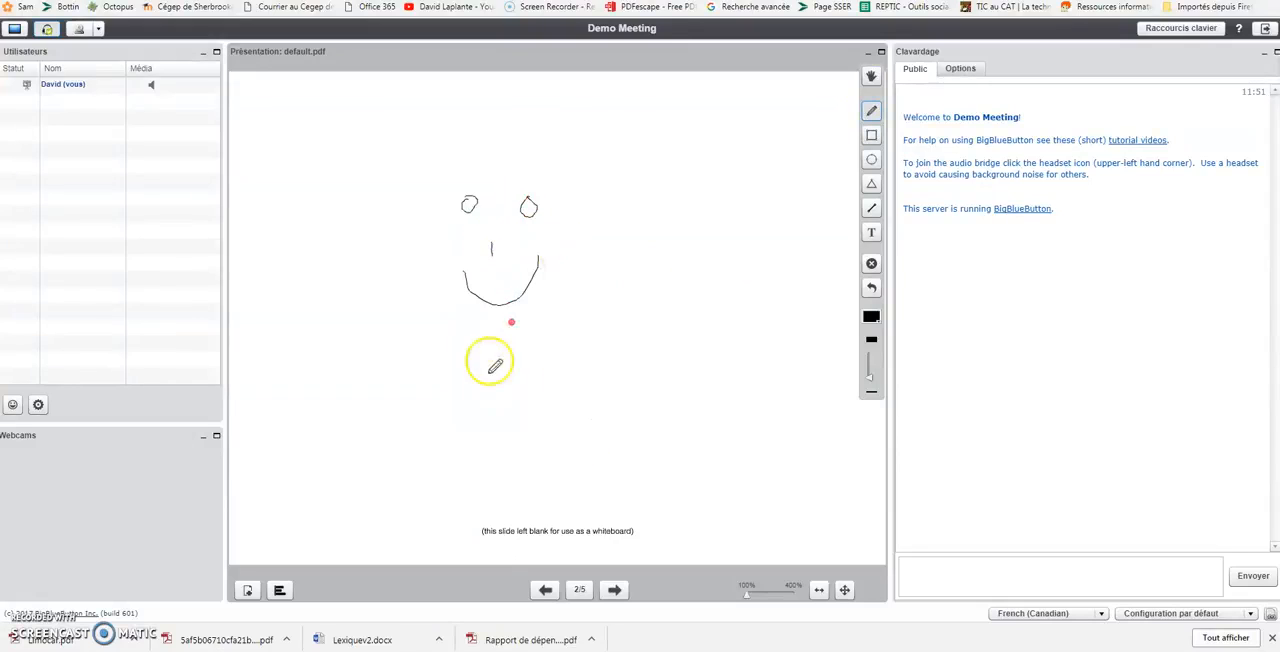
# Draw a four-sided frame around the smiley face on the whiteboard with the Line tool.
pyautogui.click(871, 207)
pyautogui.moveTo(395, 176)
pyautogui.mouseDown()
pyautogui.moveTo(389, 348)
pyautogui.moveTo(605, 350)
pyautogui.moveTo(614, 168)
pyautogui.moveTo(376, 172)
pyautogui.mouseUp()
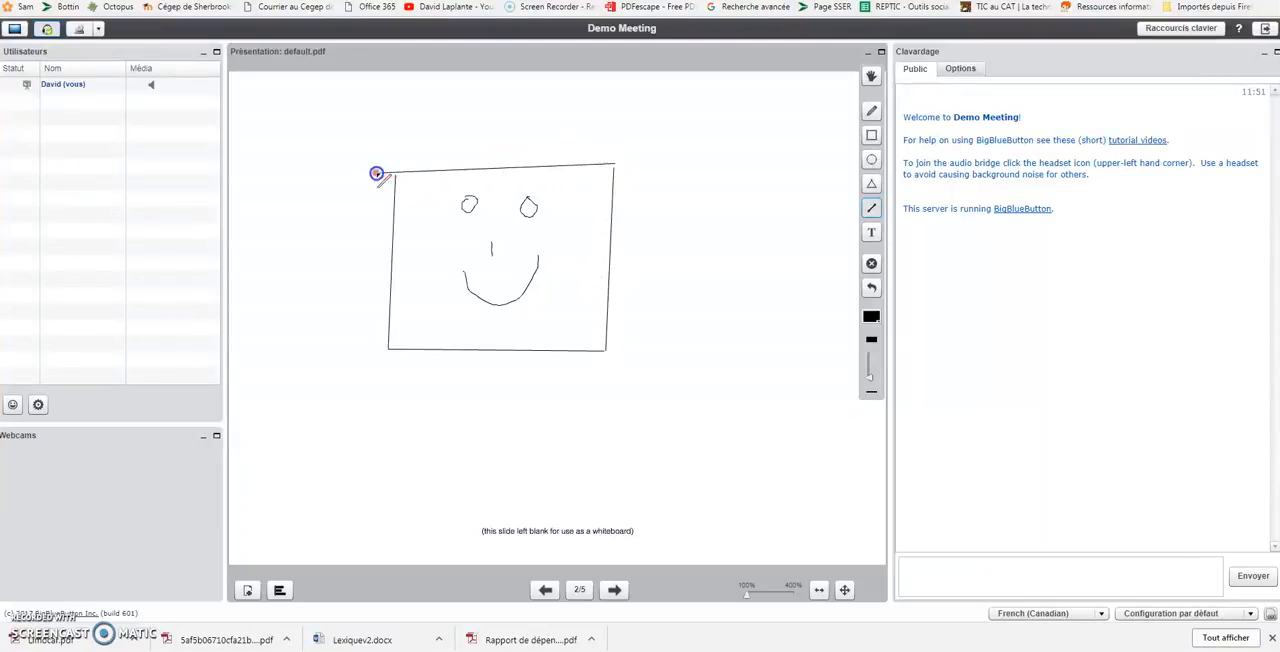
# View the options for uploading a presentation file, and close the dialog without sending one.
pyautogui.click(248, 590)
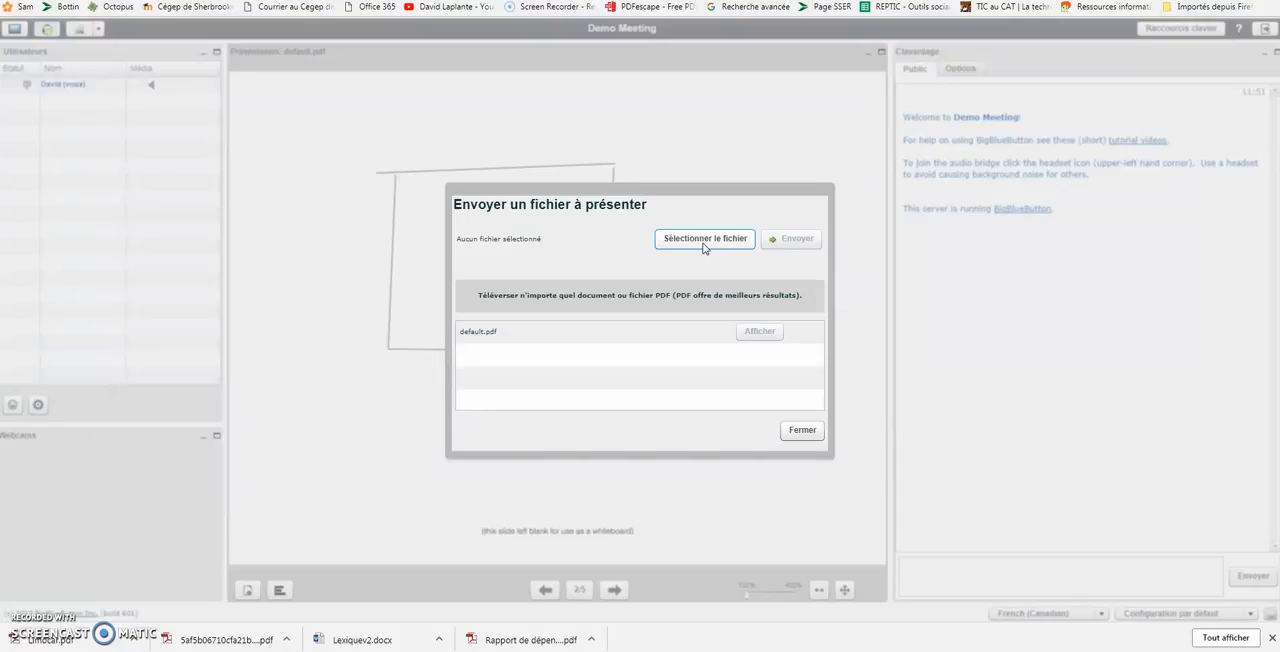
pyautogui.click(820, 432)
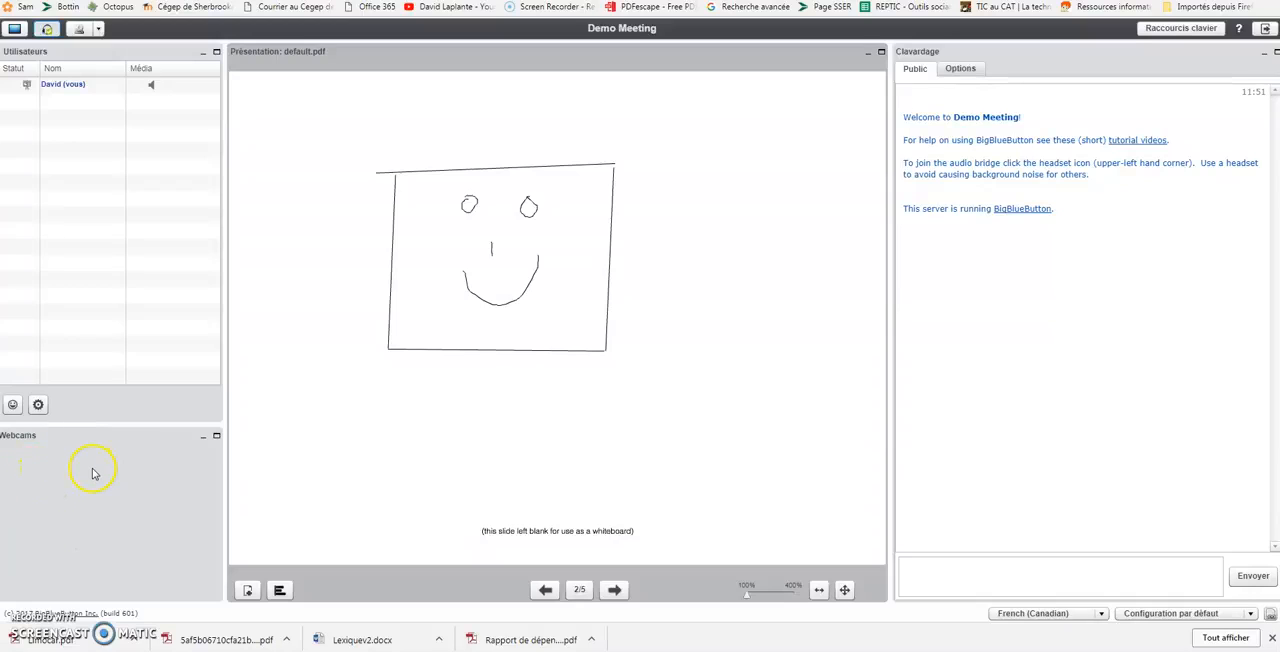
# Maximize and restore the Webcams window, and move it and the presentation window away and back to their original places.
pyautogui.click(217, 440)
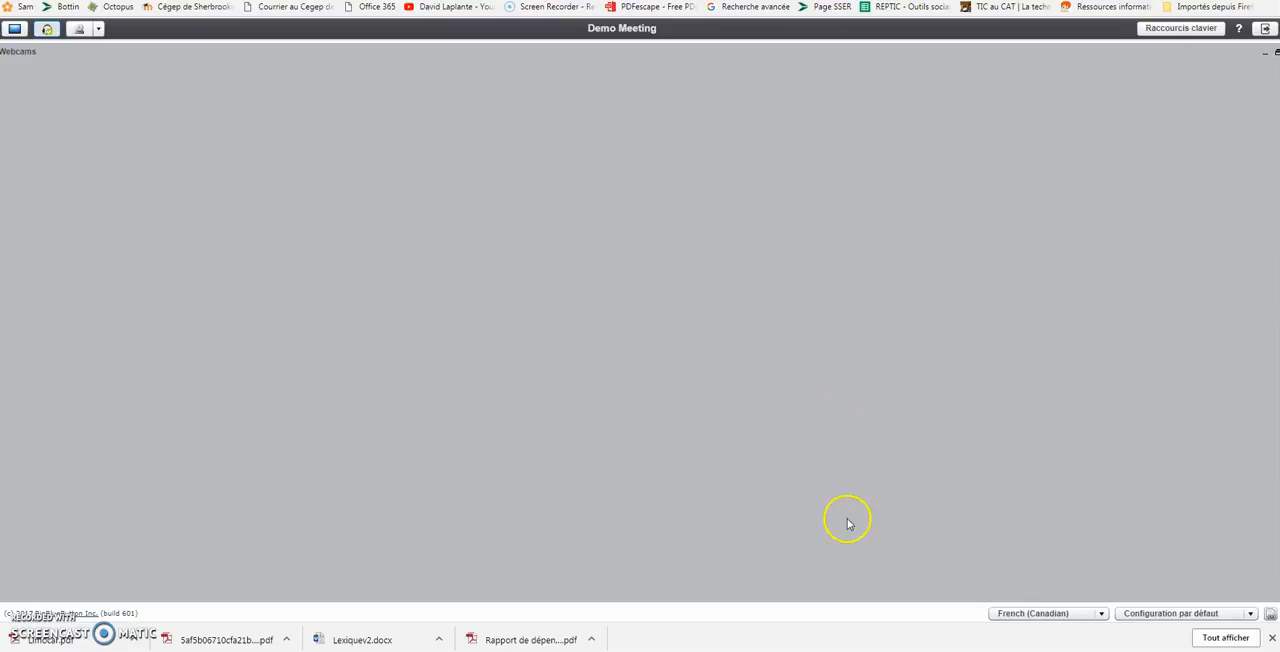
pyautogui.click(1275, 52)
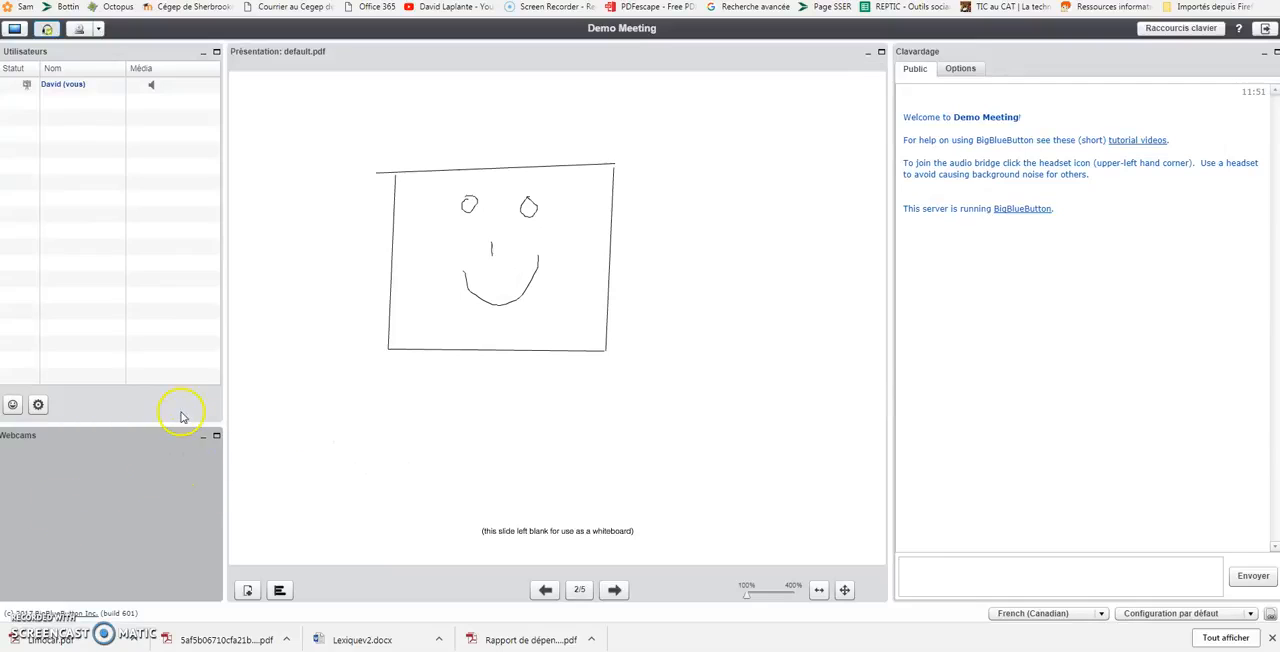
pyautogui.moveTo(180, 434); pyautogui.dragTo(695, 104)
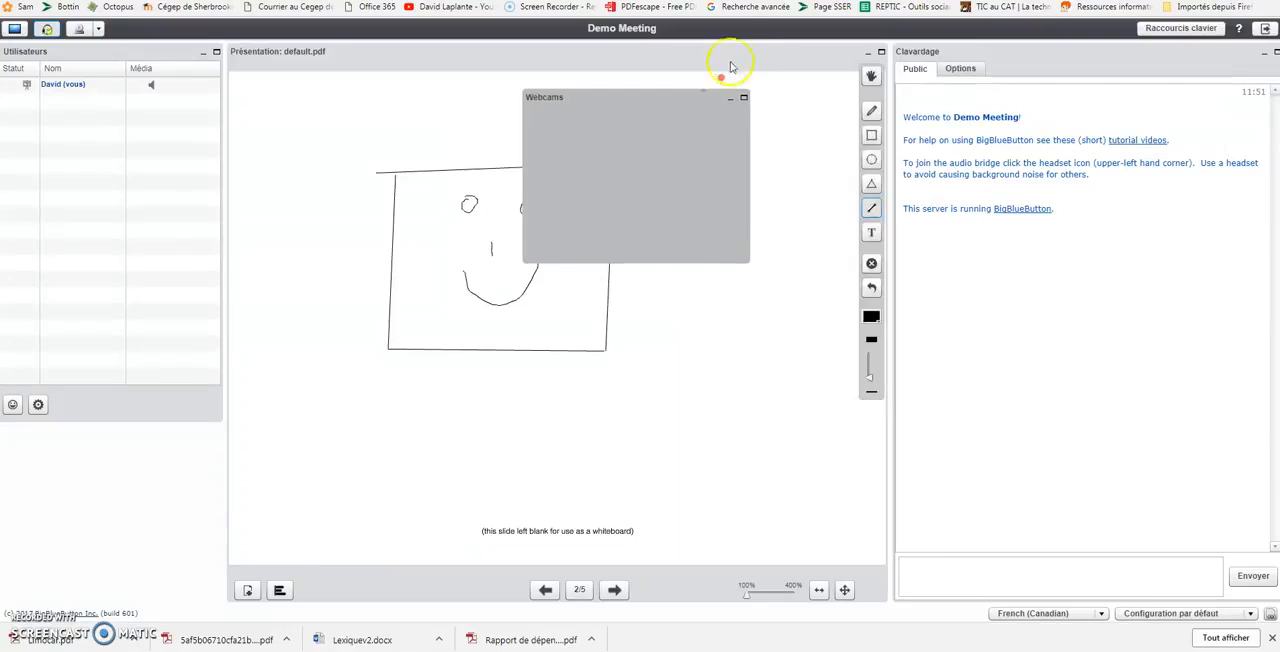
pyautogui.moveTo(778, 61); pyautogui.dragTo(1200, 80)
pyautogui.click(571, 149)
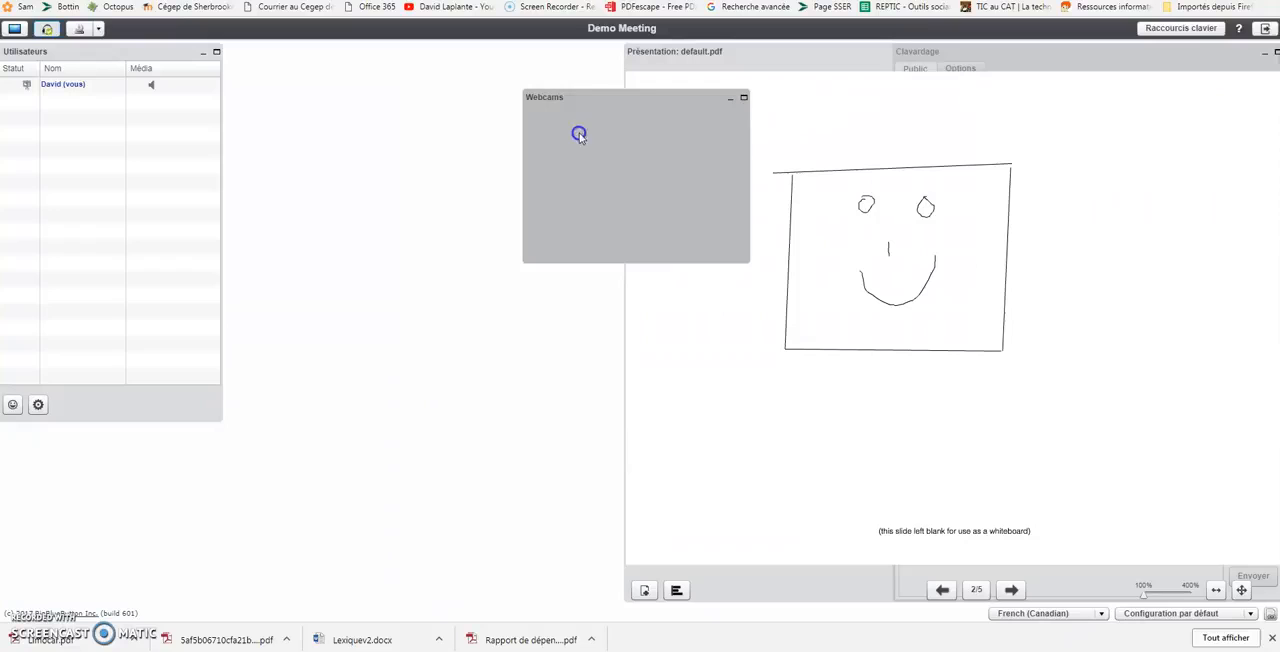
pyautogui.moveTo(609, 103); pyautogui.dragTo(51, 461)
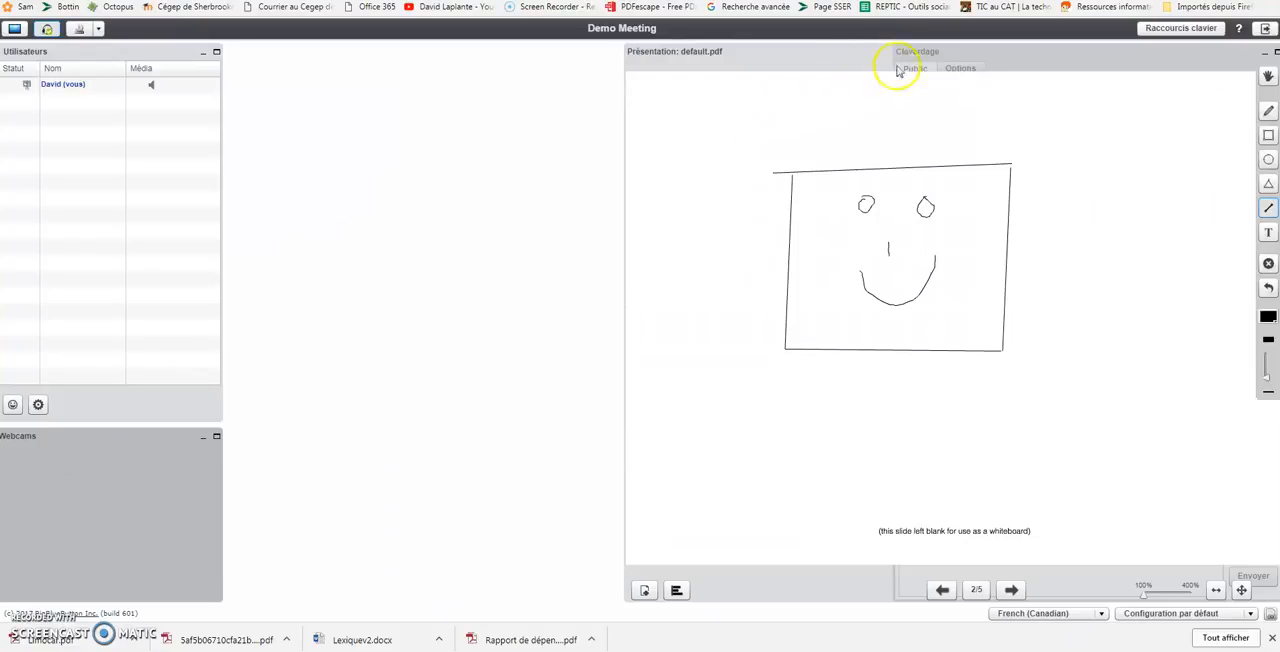
pyautogui.moveTo(829, 51); pyautogui.dragTo(437, 106)
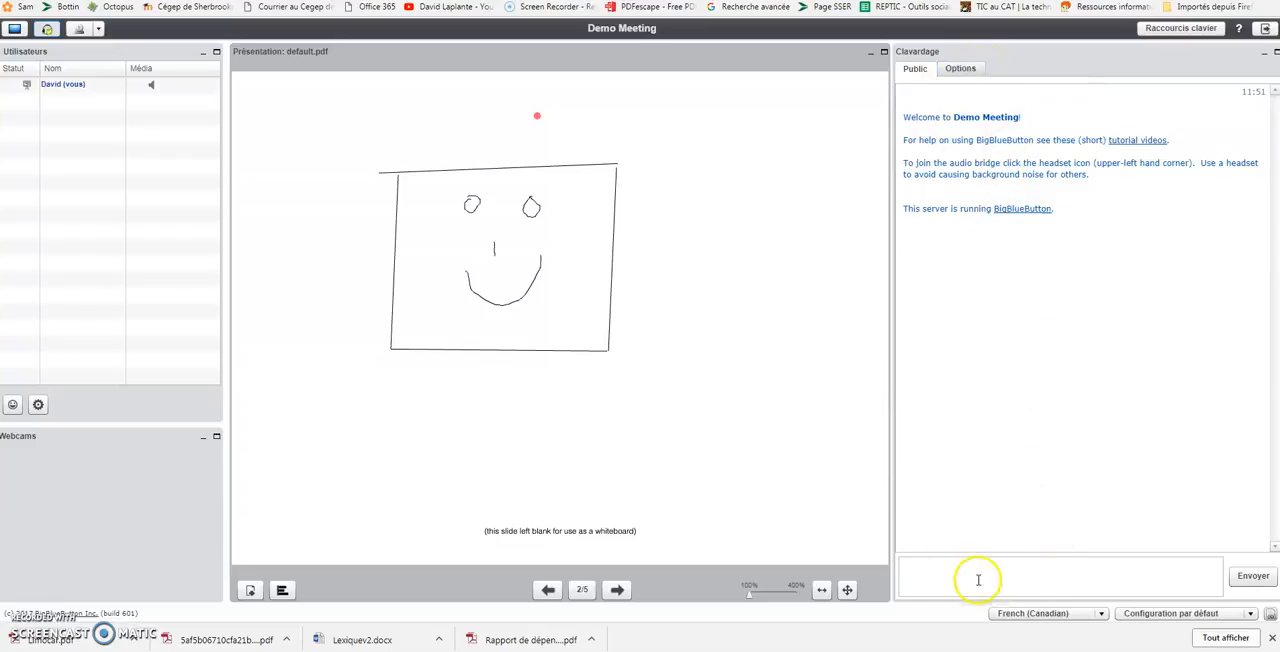
pyautogui.rightClick(78, 93)
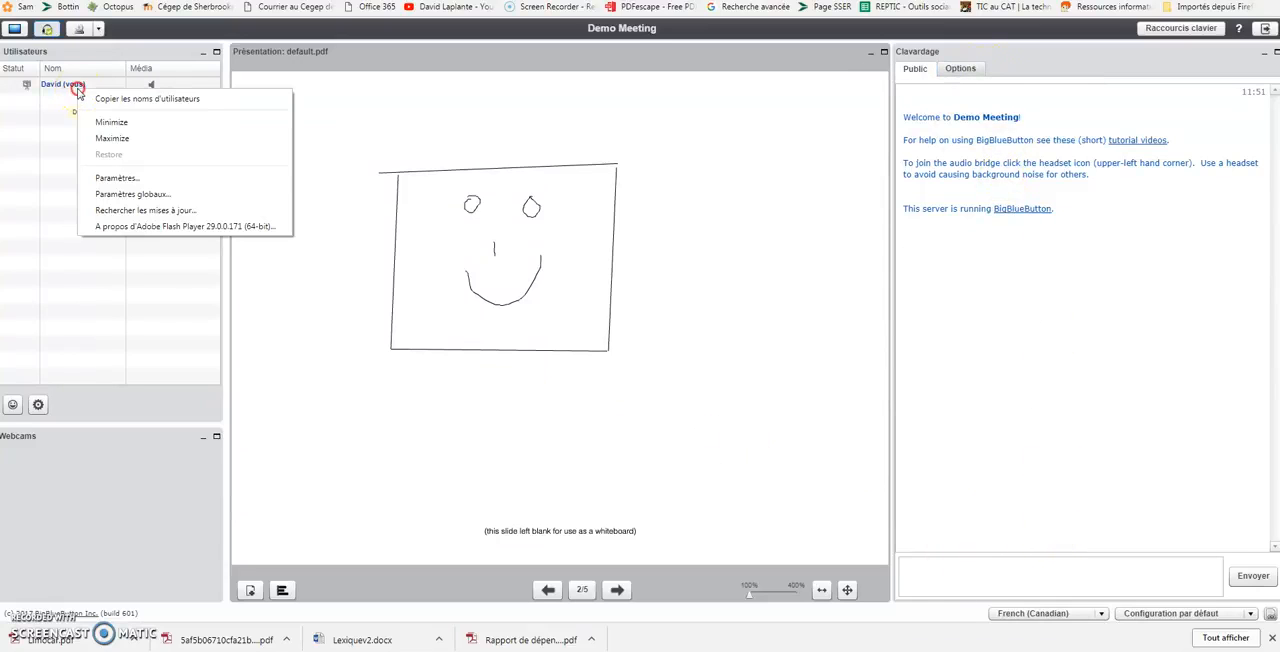
pyautogui.click(63, 108)
pyautogui.rightClick(63, 108)
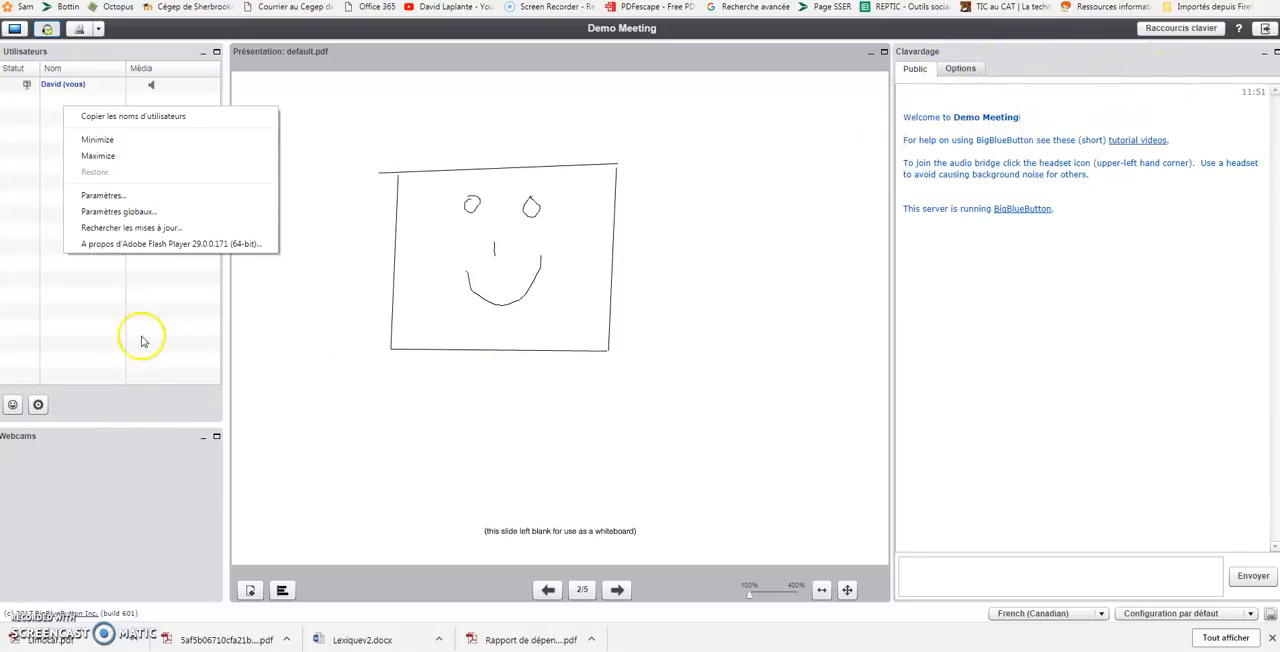
pyautogui.click(46, 108)
pyautogui.click(93, 57)
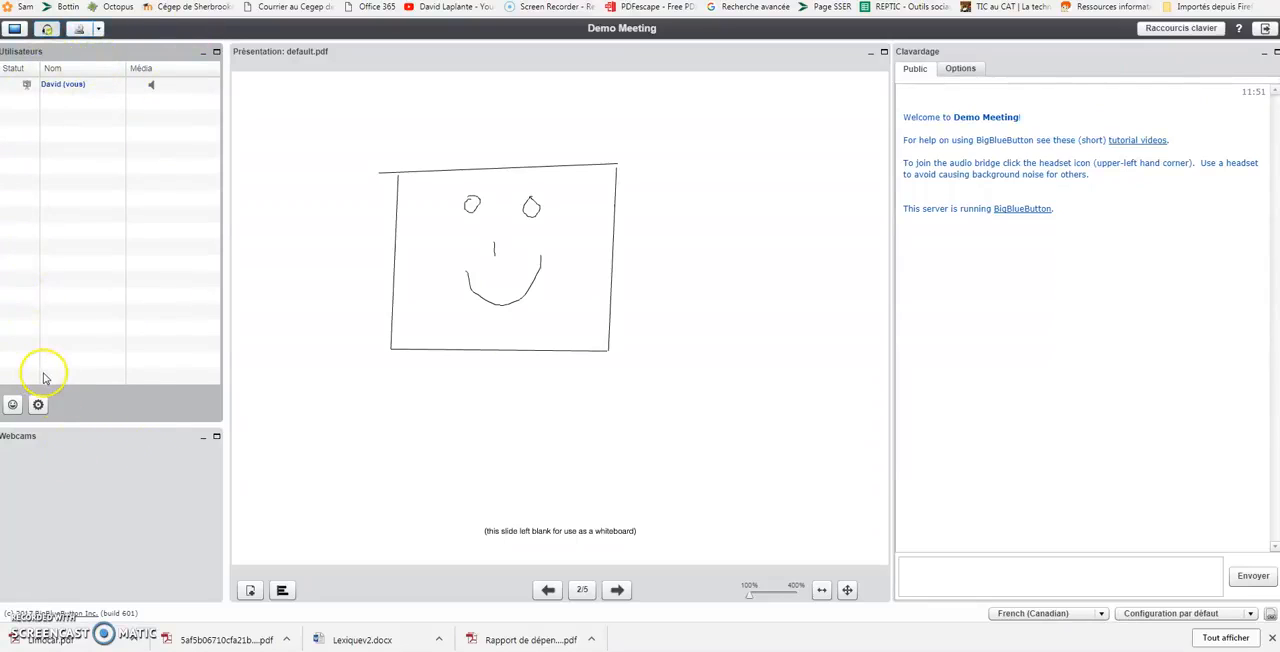
# Set your own status in the user list to applause ("Statuts d'applaudissements").
pyautogui.click(12, 404)
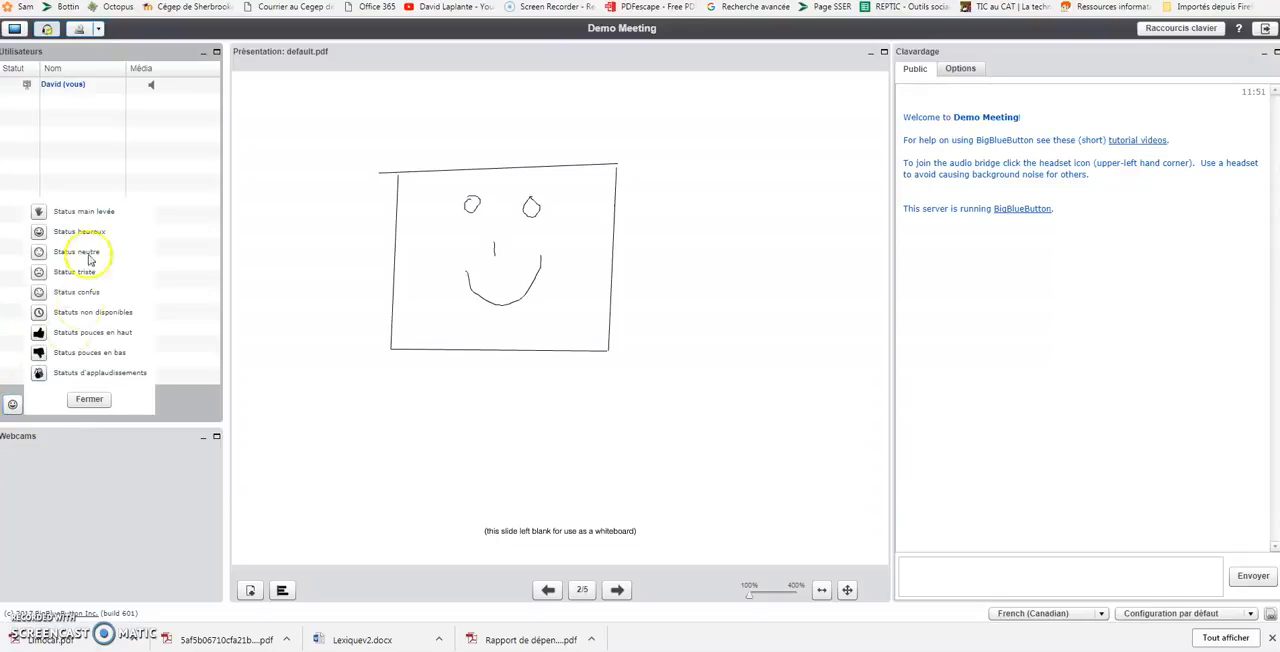
pyautogui.rightClick(70, 211)
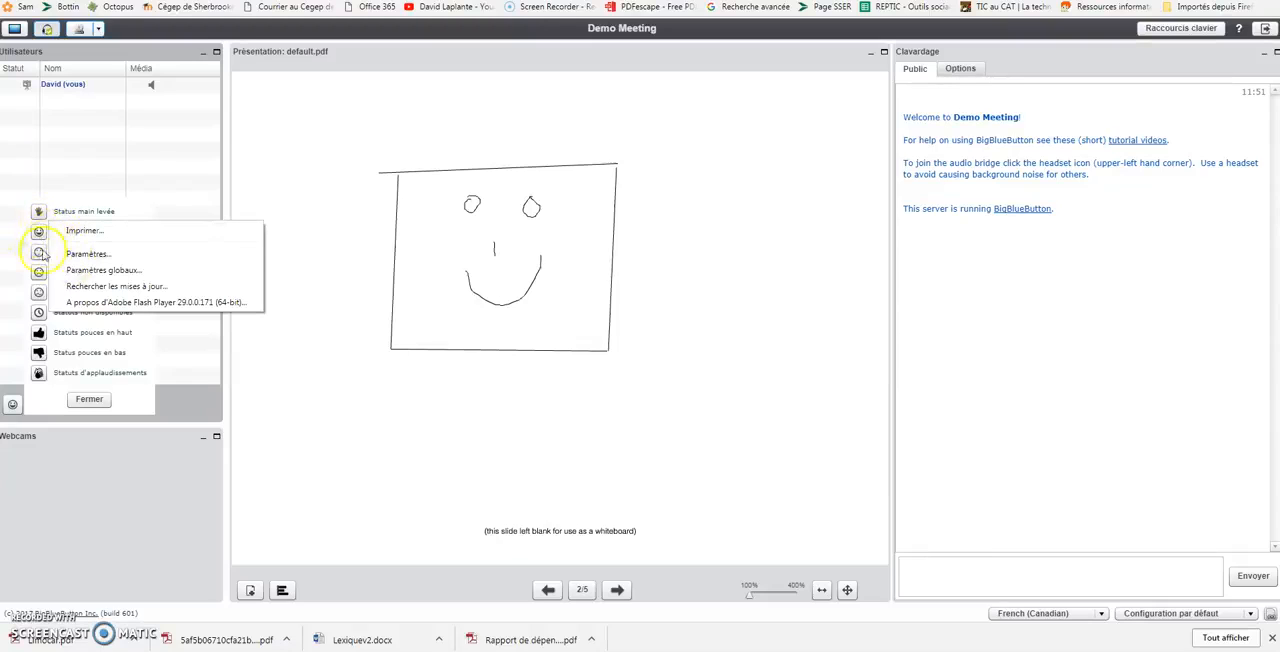
pyautogui.click(40, 373)
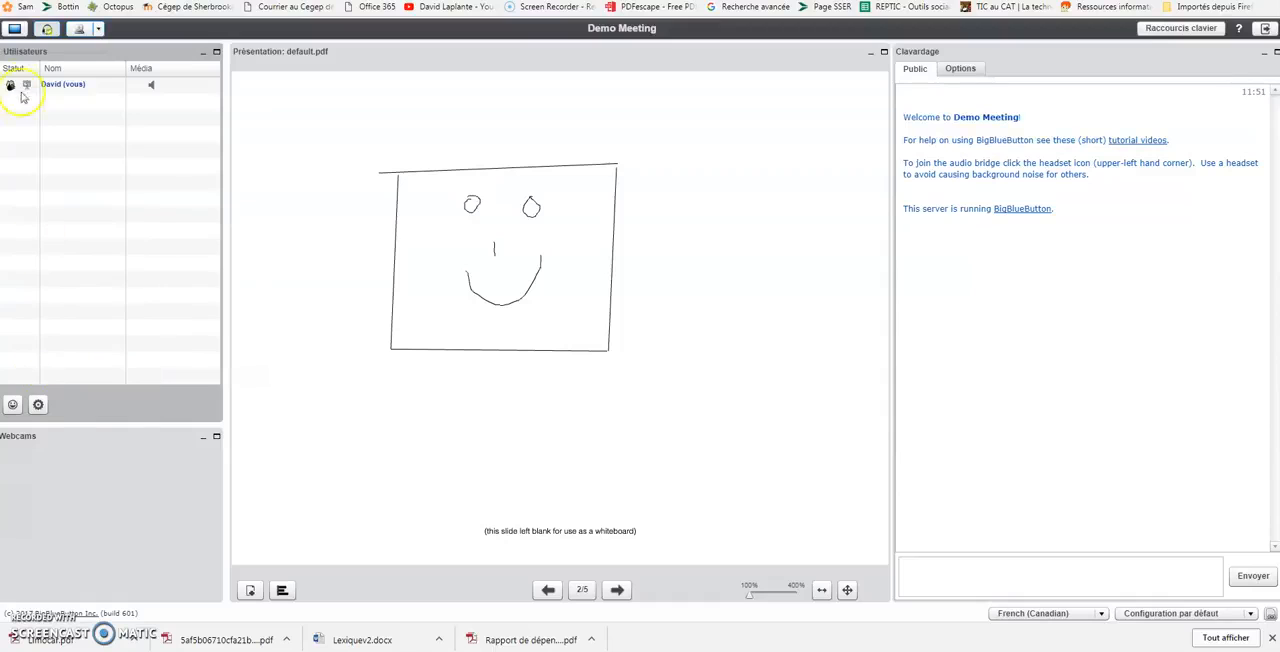
# Clear your own applause status from the user list.
pyautogui.click(12, 404)
pyautogui.click(89, 398)
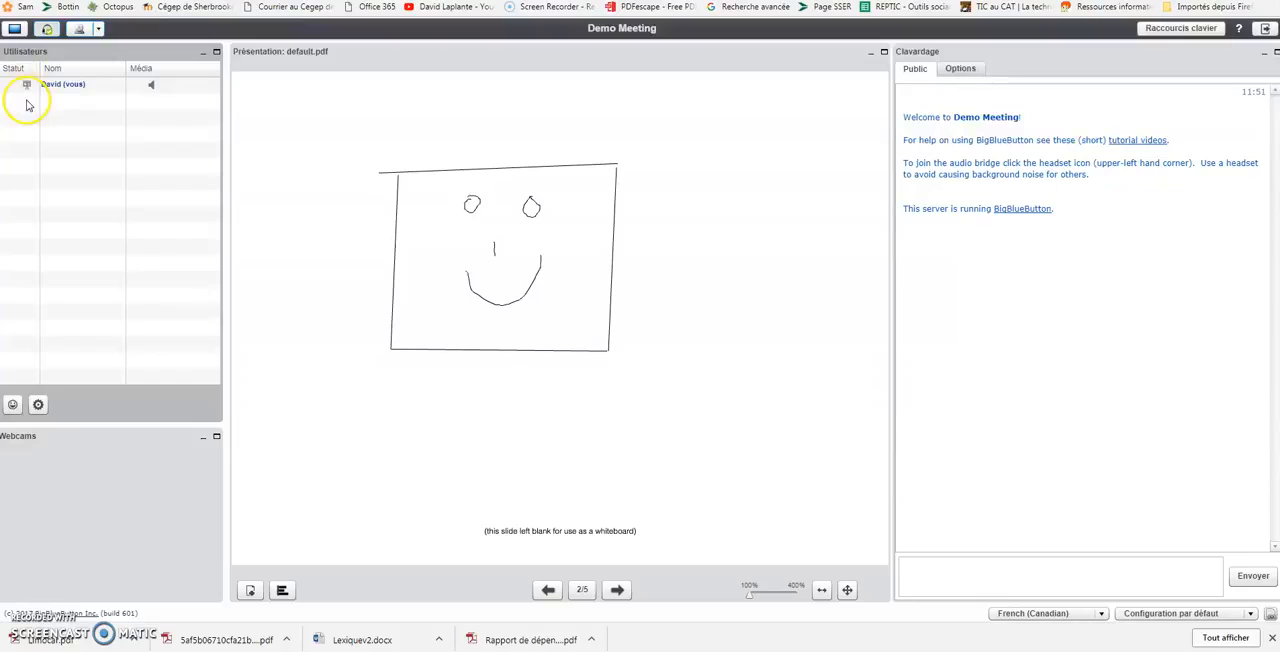
pyautogui.moveTo(284, 378)
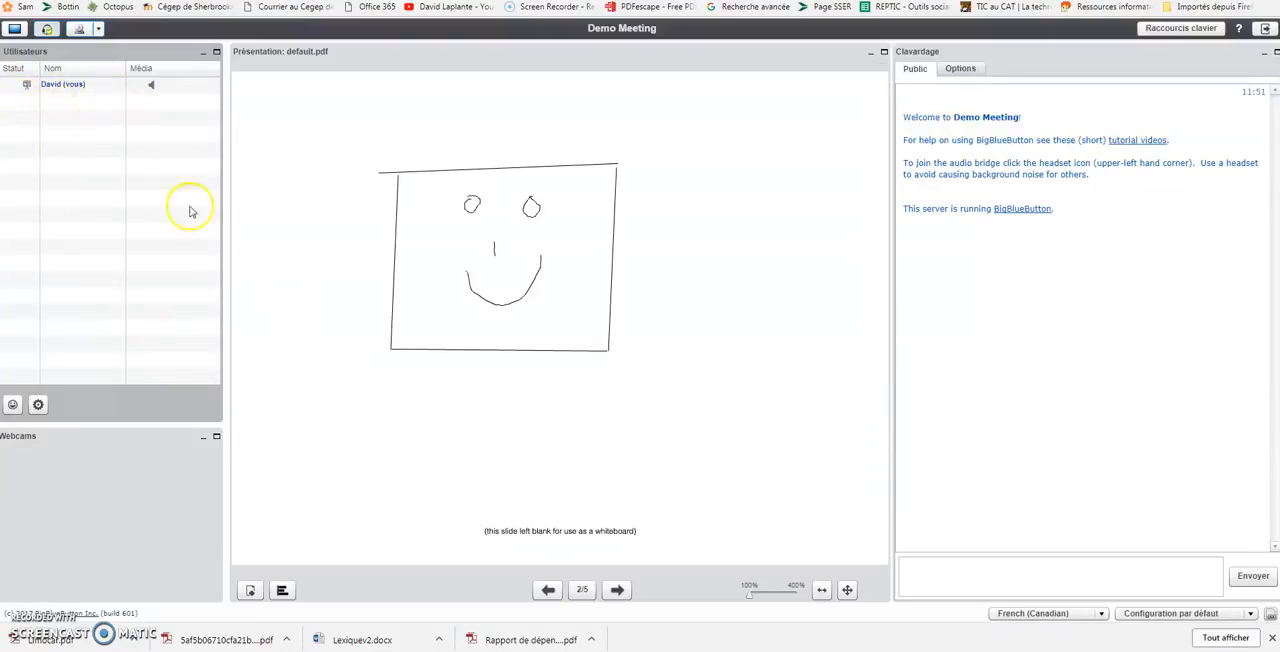